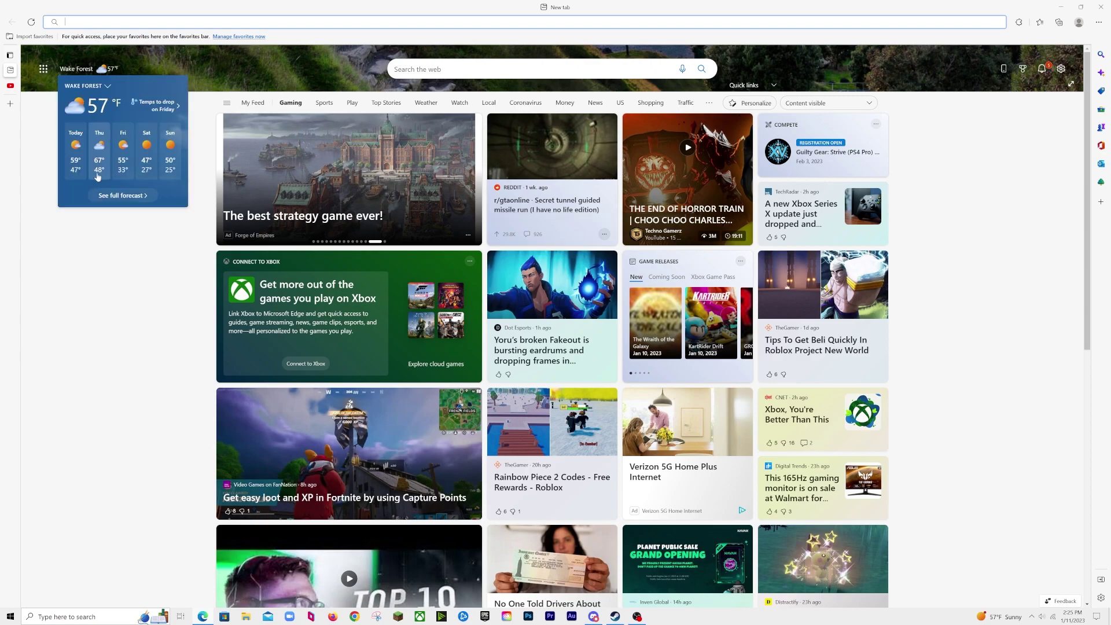
- Search the web for "Xenoverse mods" and open the Xenoverse Mods page on Video Game Mods
type("X")
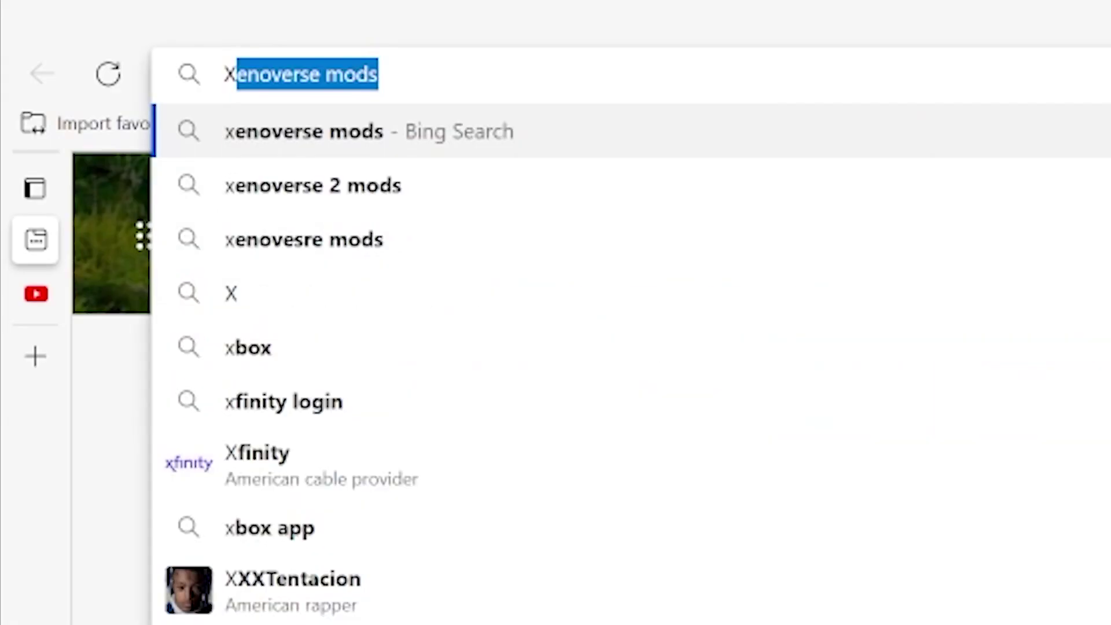
type("enoverse ")
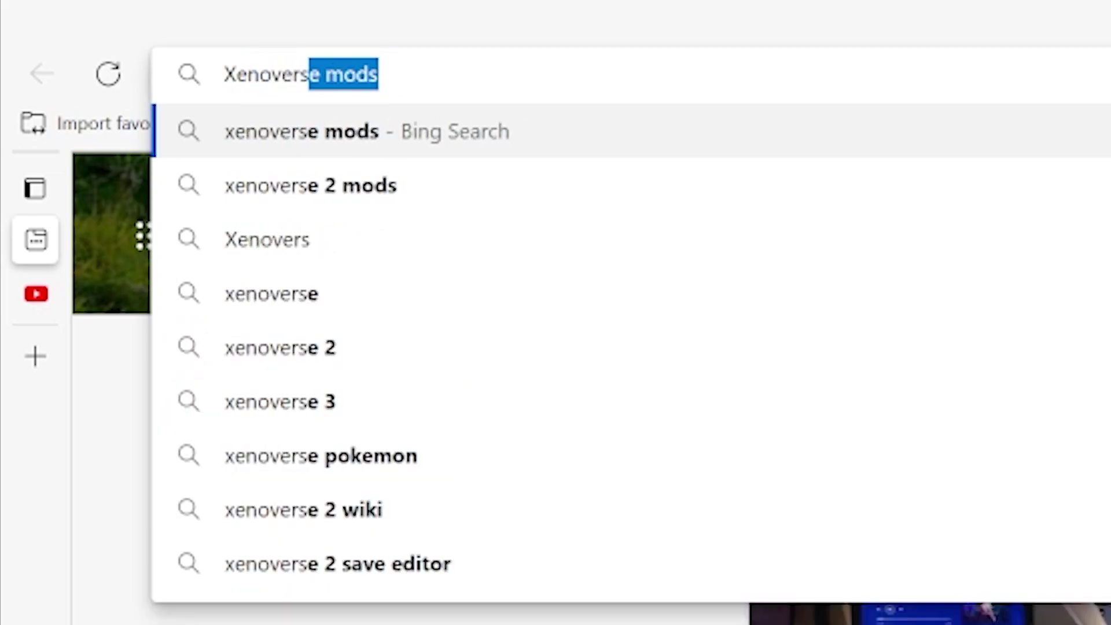
type("mods")
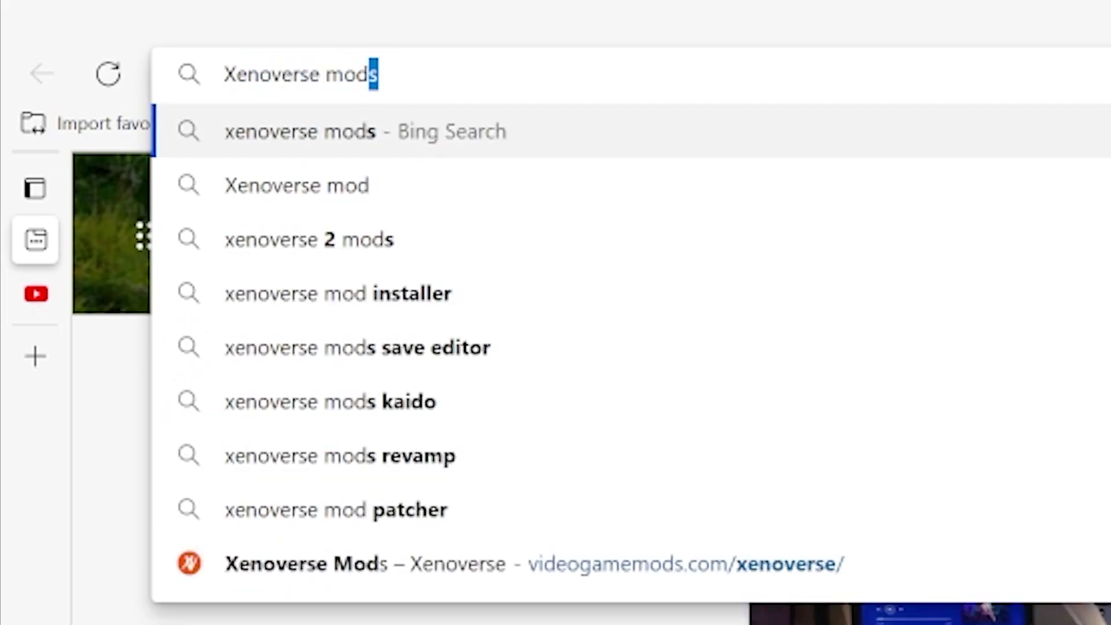
key("Return")
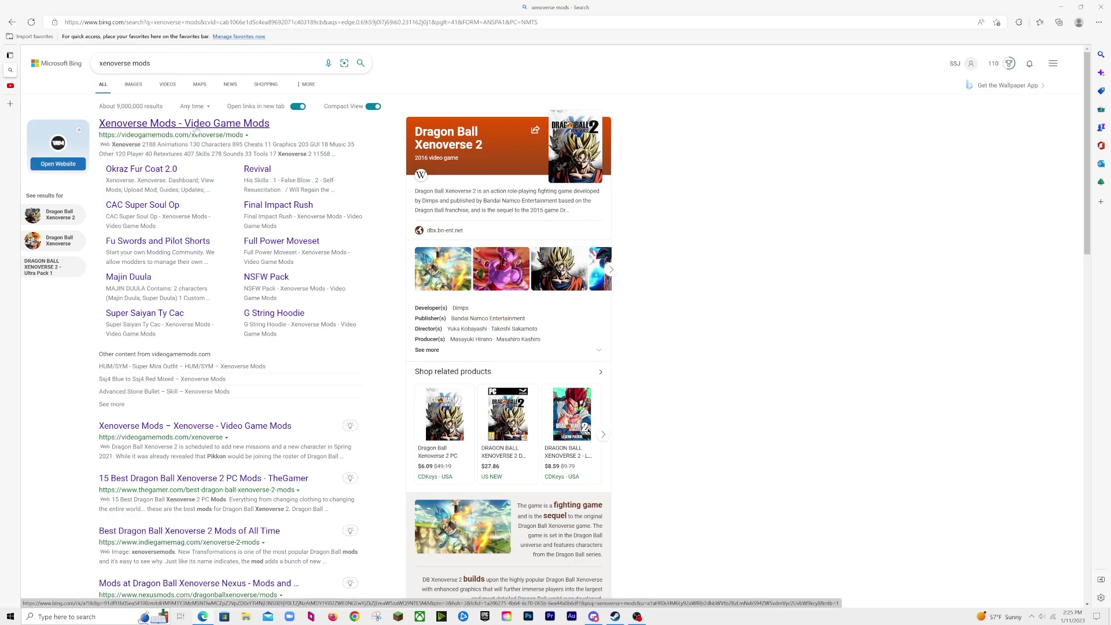
left_click(196, 126)
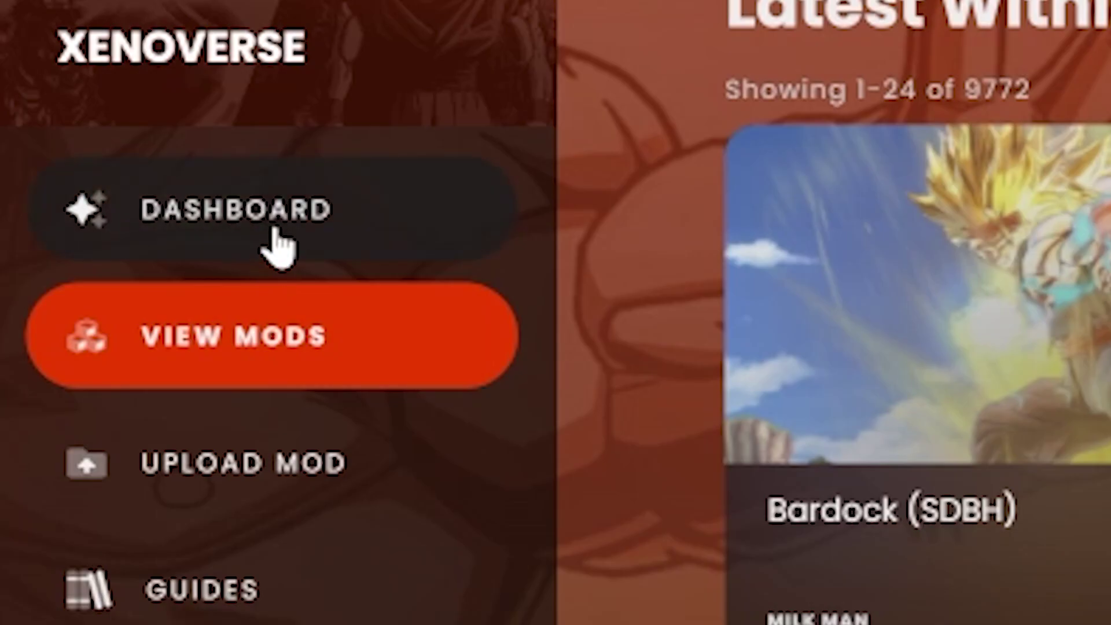
- From the Xenoverse dashboard's popular mods, open the Eternity Tools page and go to its download section
left_click(277, 232)
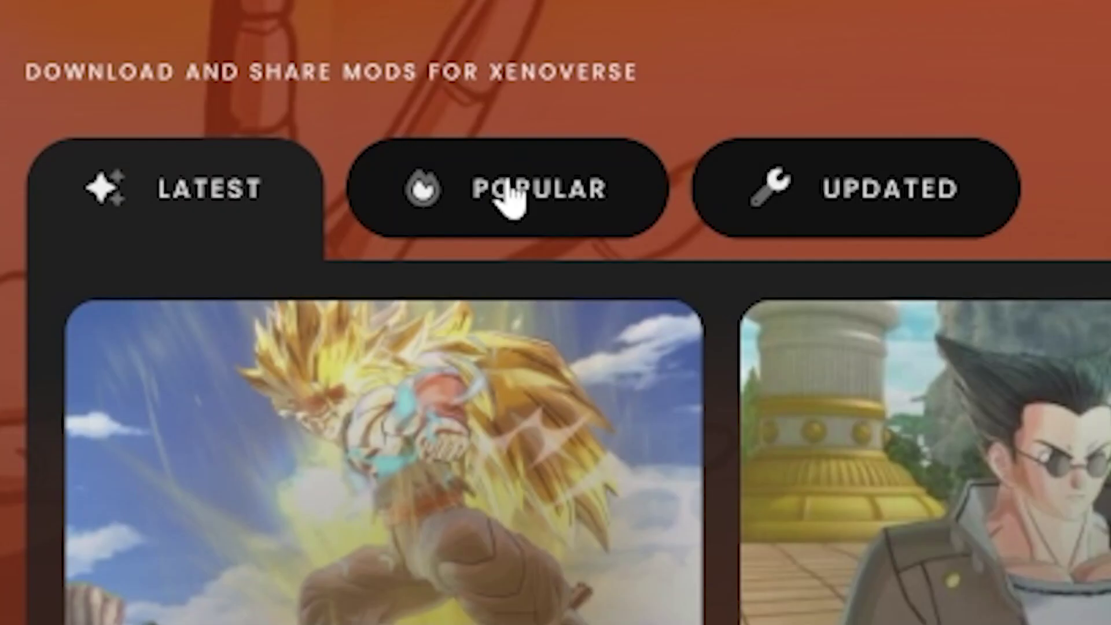
left_click(281, 251)
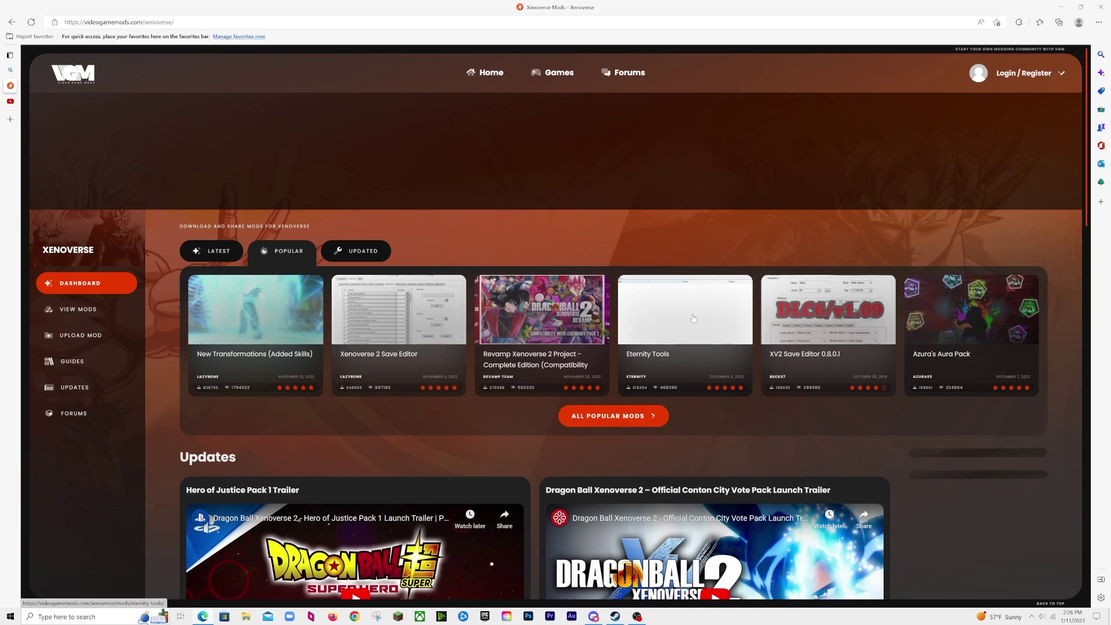
left_click(590, 207)
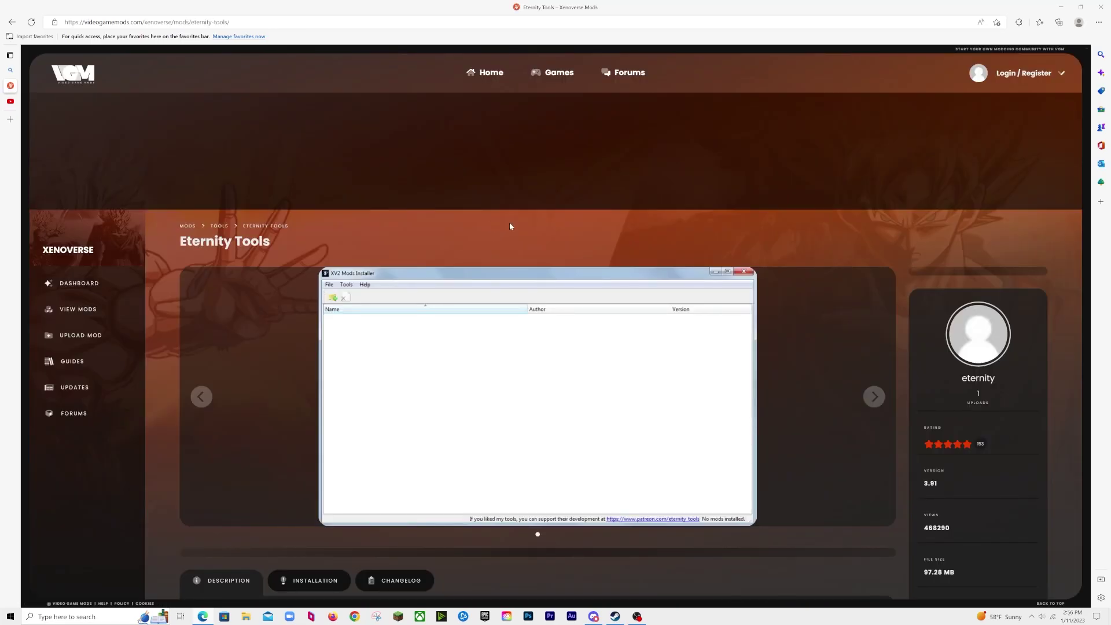
scroll(509, 226, "down", 7)
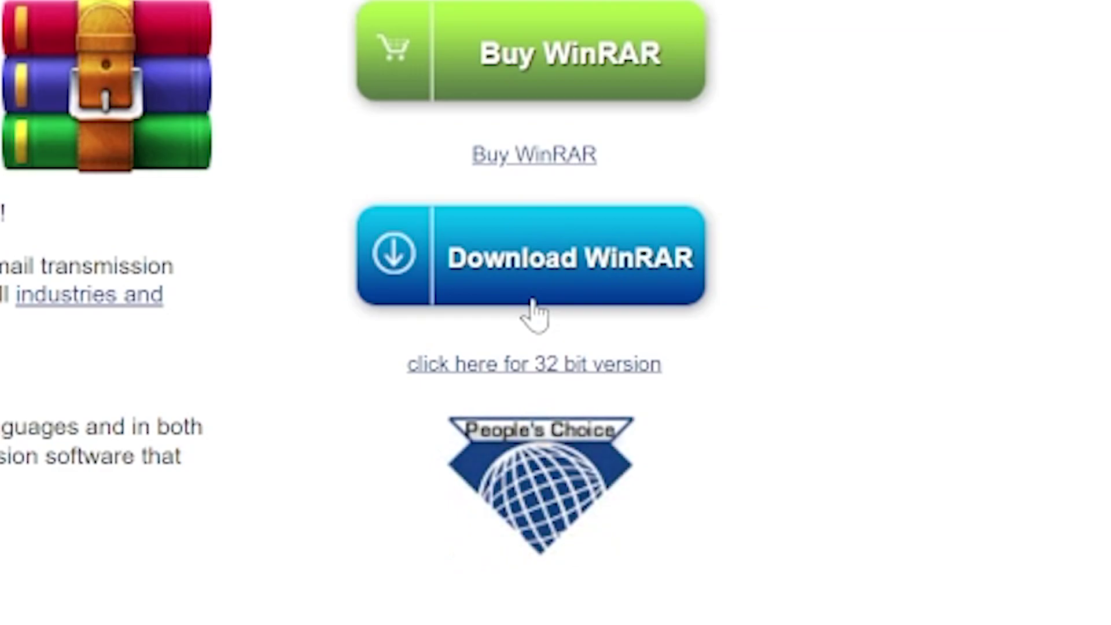
- Download WinRAR from the WinRAR website, and download Eternity Tools as All files (ZIP) from its mod page
left_click(719, 206)
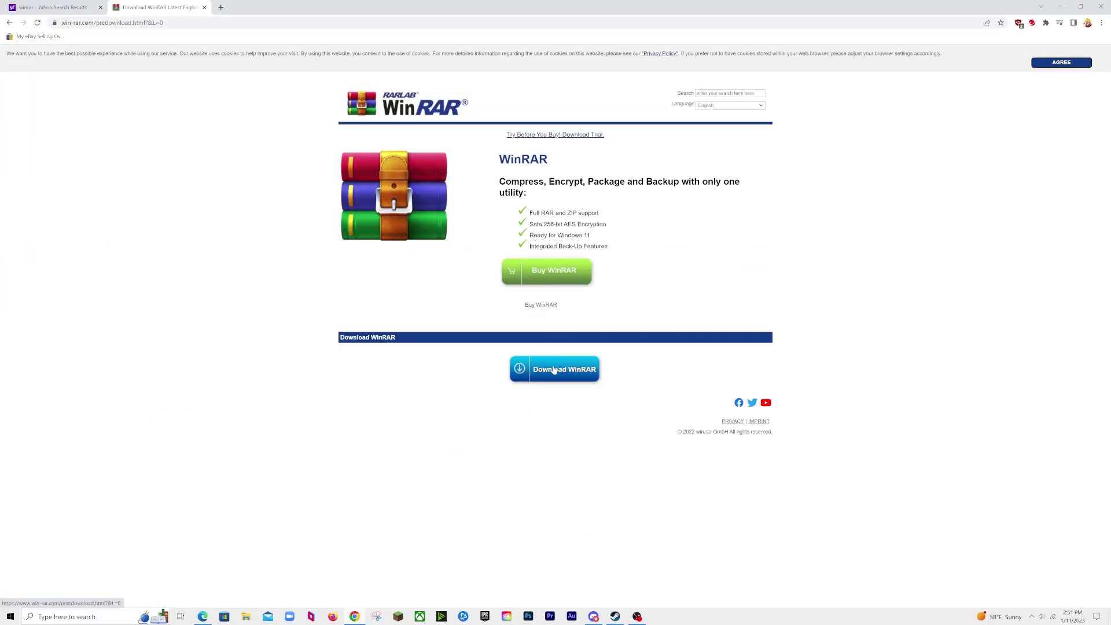
left_click(554, 371)
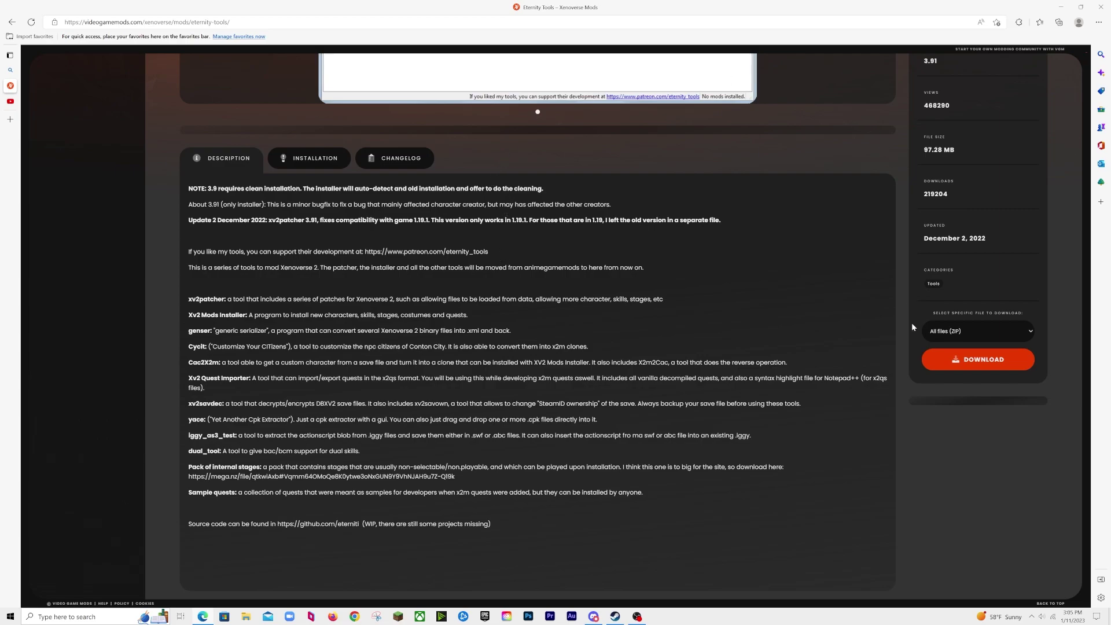
left_click(1016, 366)
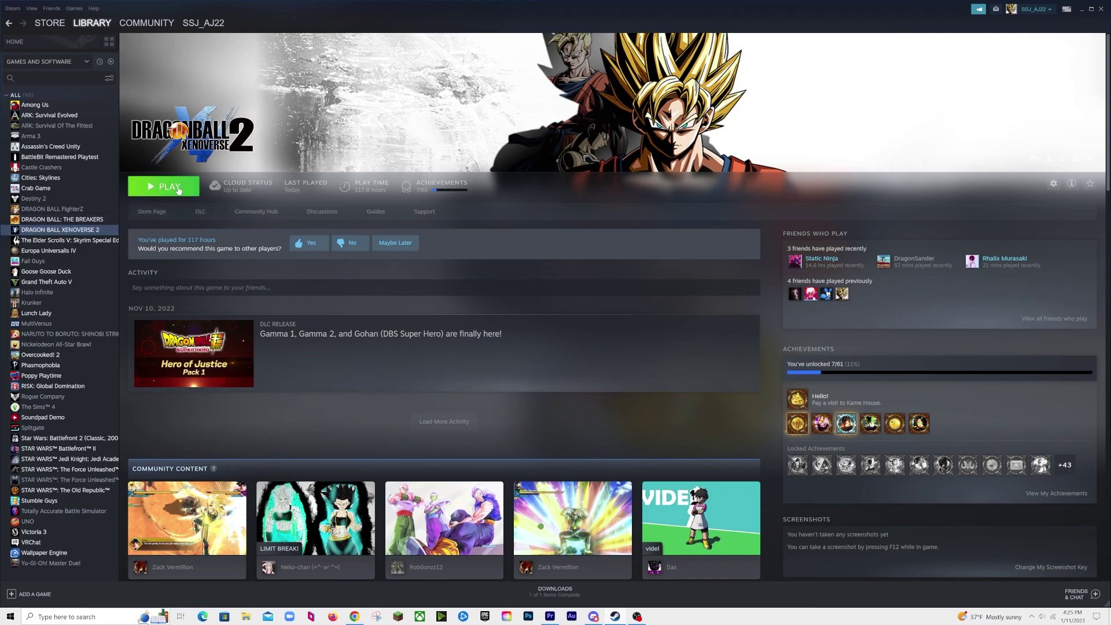
- Switch to Steam and browse the local files of DRAGON BALL XENOVERSE 2
right_click(66, 232)
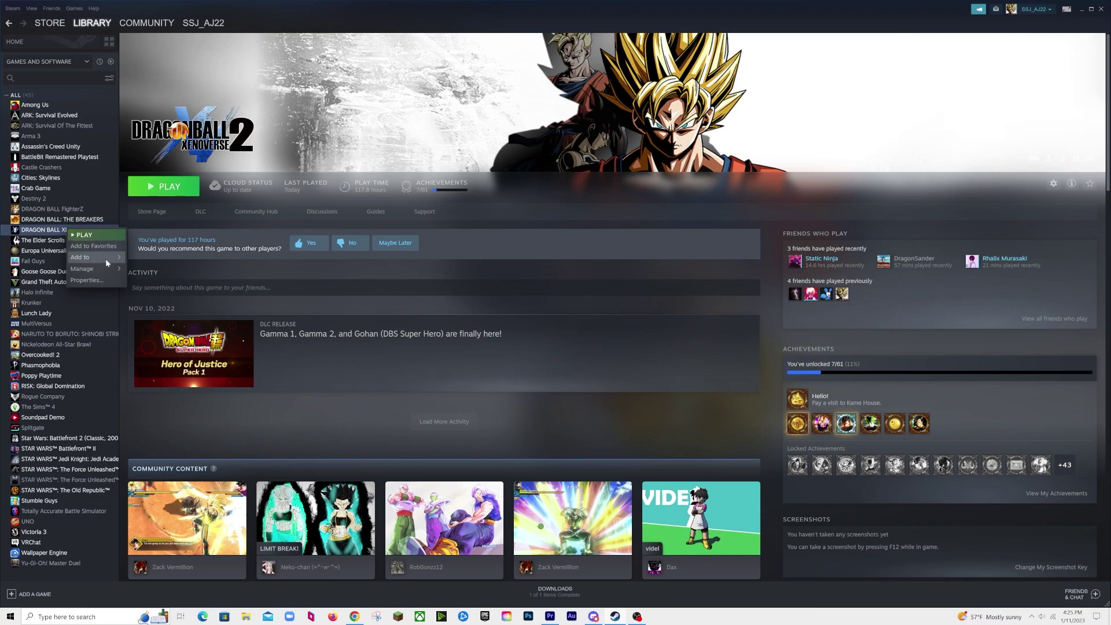
mouse_move(110, 268)
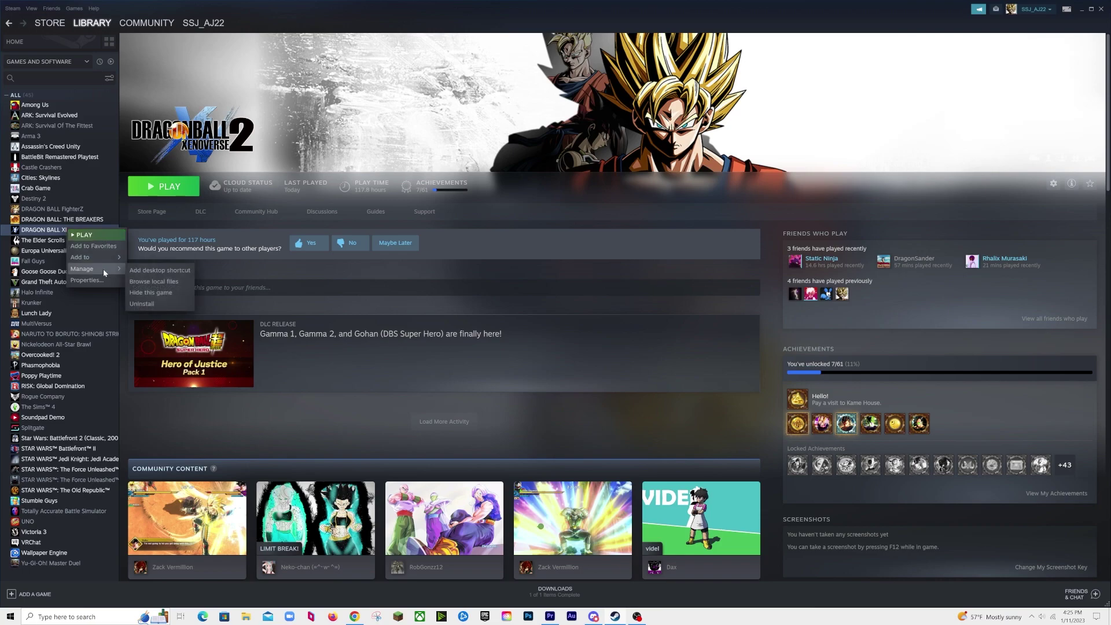
left_click(175, 281)
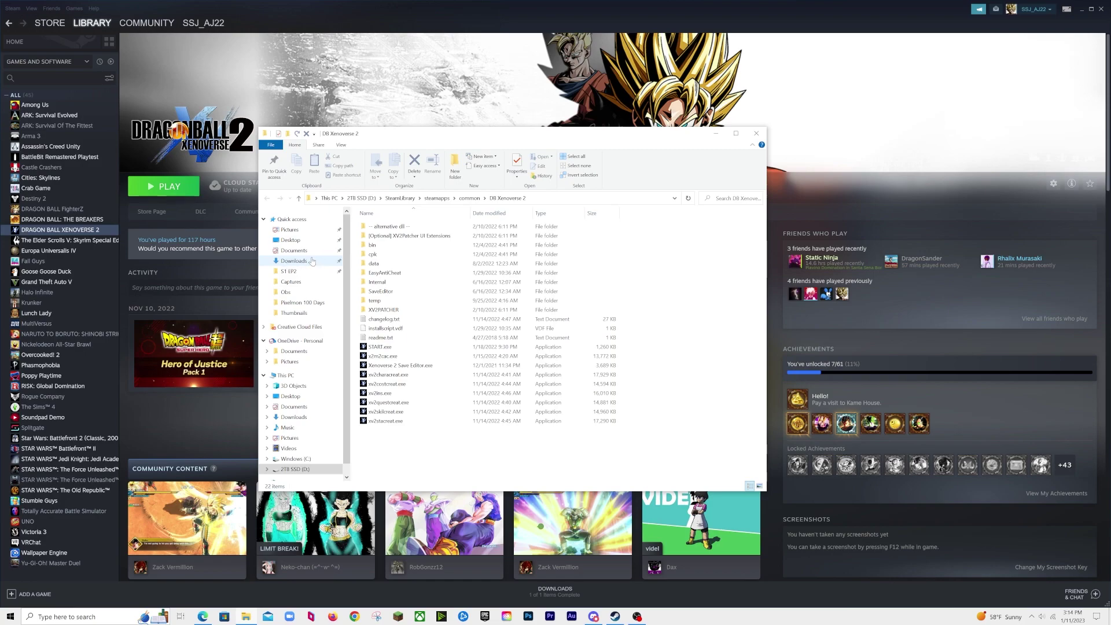
- Open the Downloads folder in a new window and arrange it side by side with the DB Xenoverse 2 folder
right_click(312, 262)
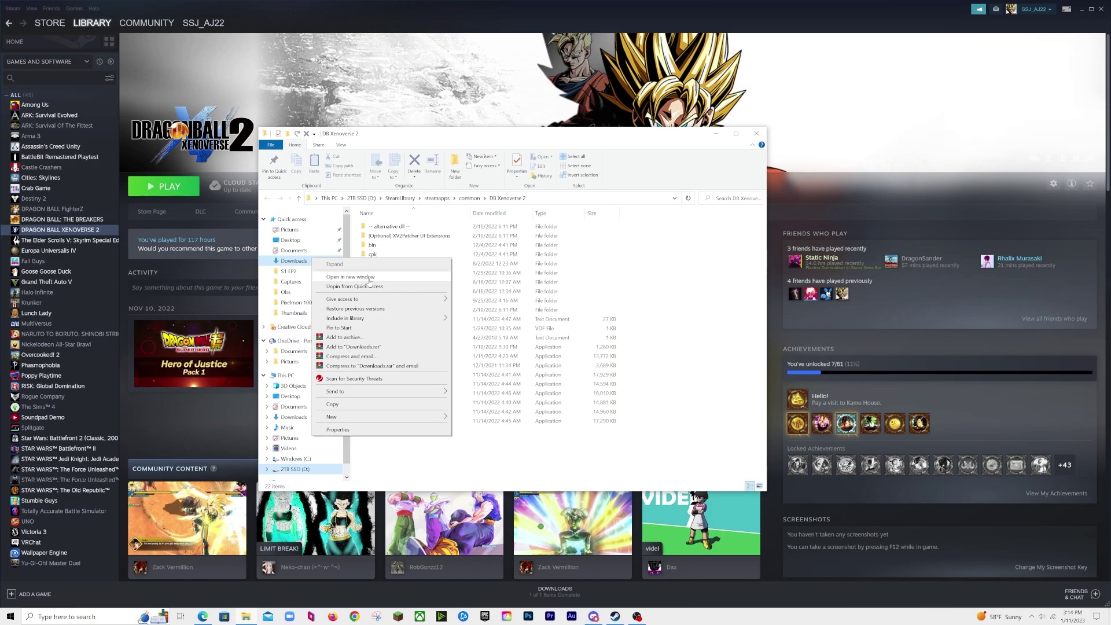
left_click(391, 278)
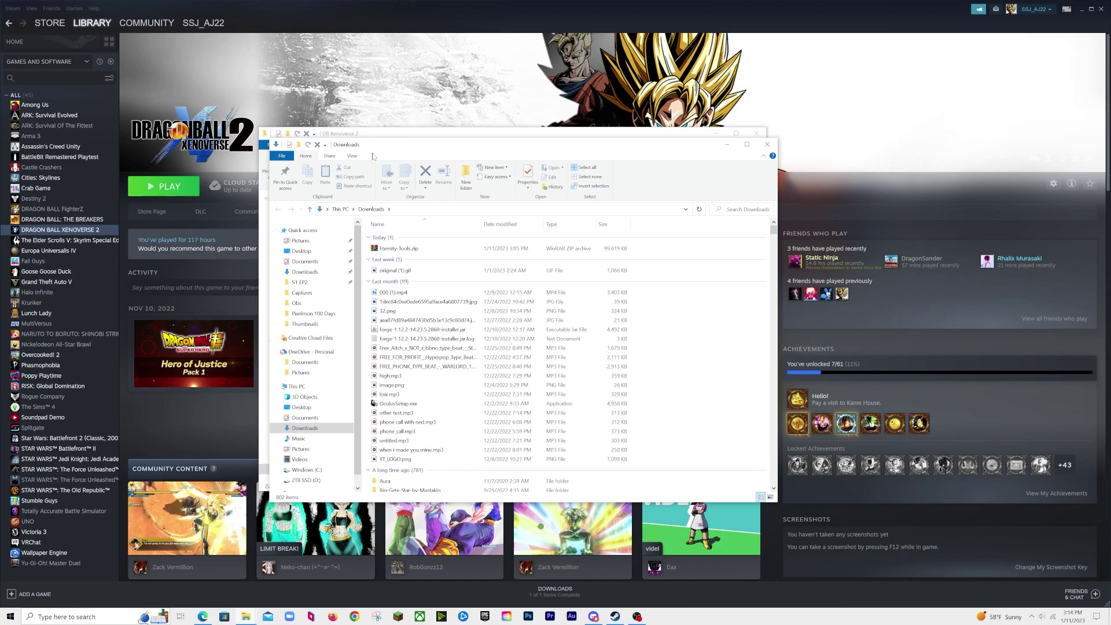
left_click_drag(380, 148, 653, 140)
left_click(492, 139)
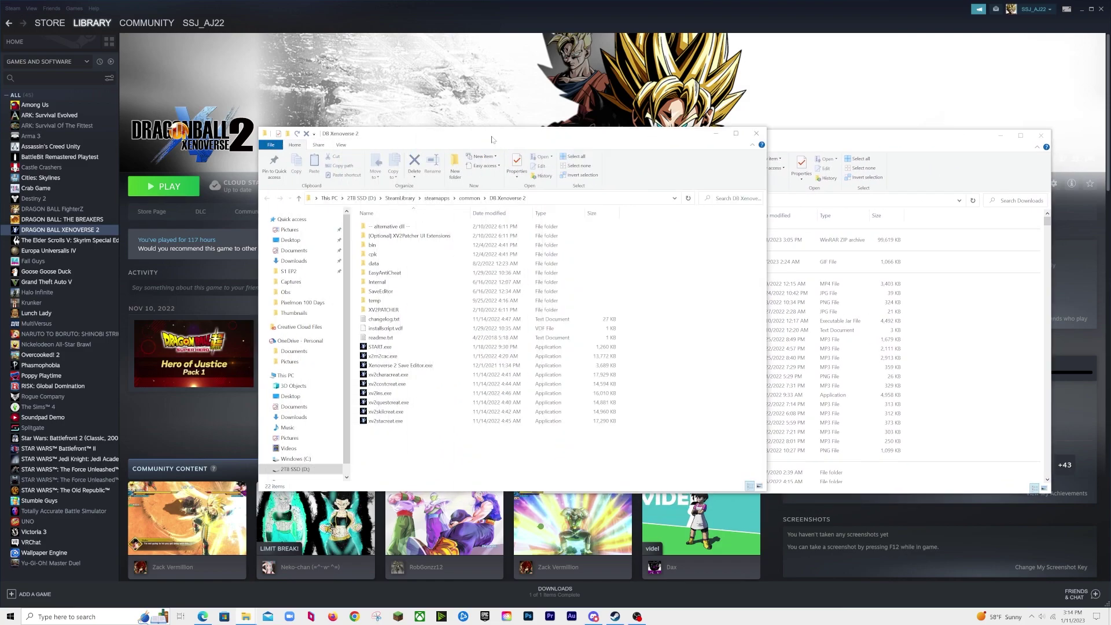
left_click_drag(492, 140, 272, 140)
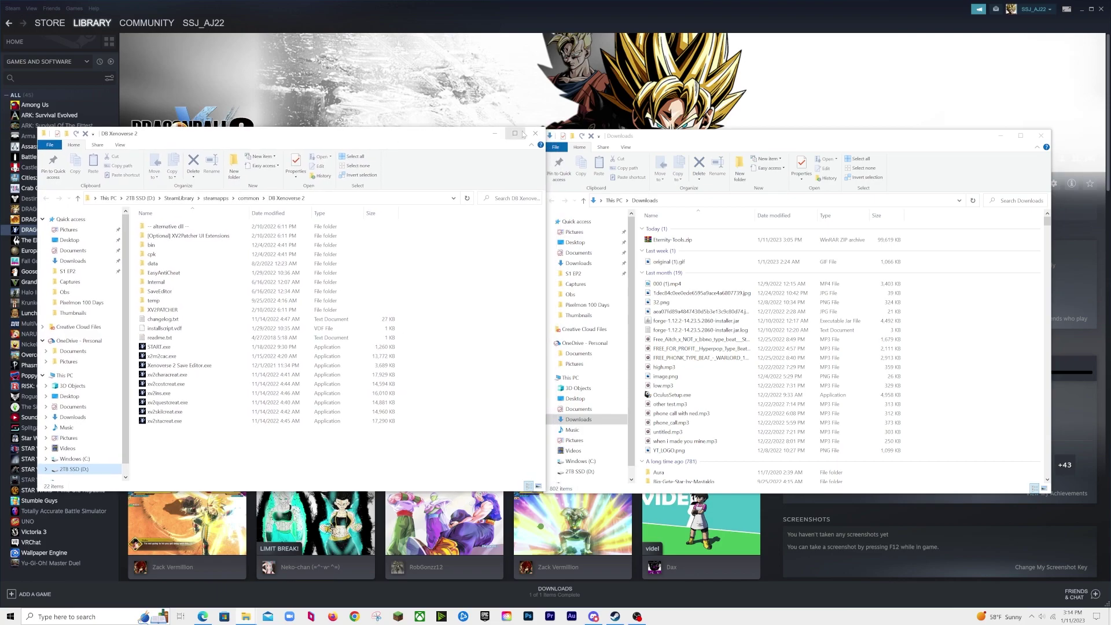
- Open Eternity-Tools.zip from Downloads in WinRAR and open XV2INS.zip inside it, dismissing the WinRAR purchase notices
left_click(683, 240)
double_click(683, 240)
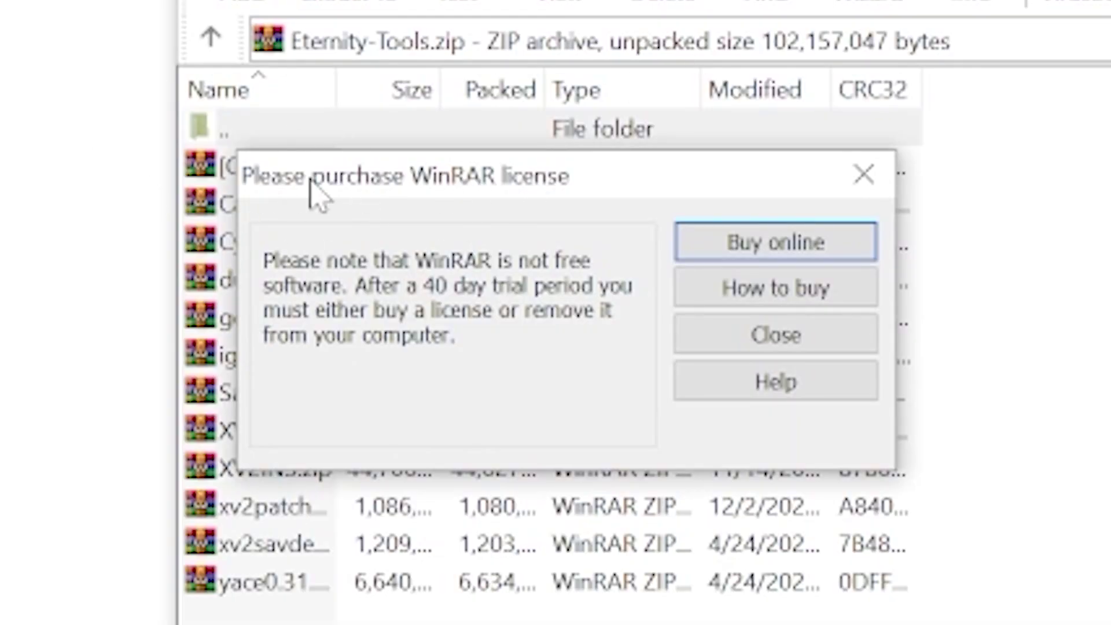
left_click(851, 175)
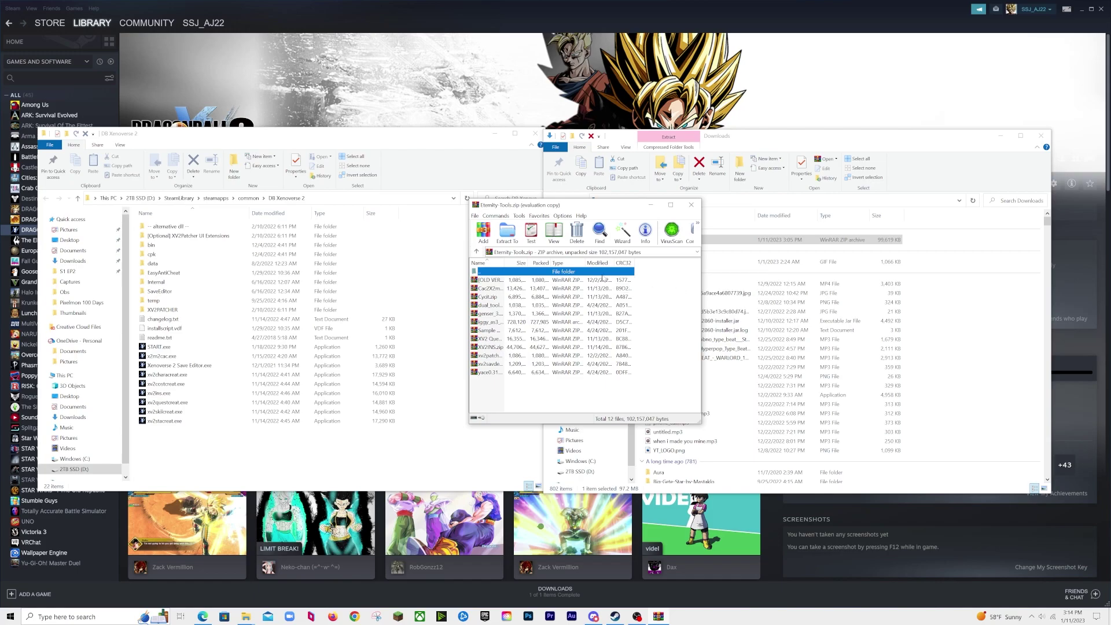
left_click(504, 348)
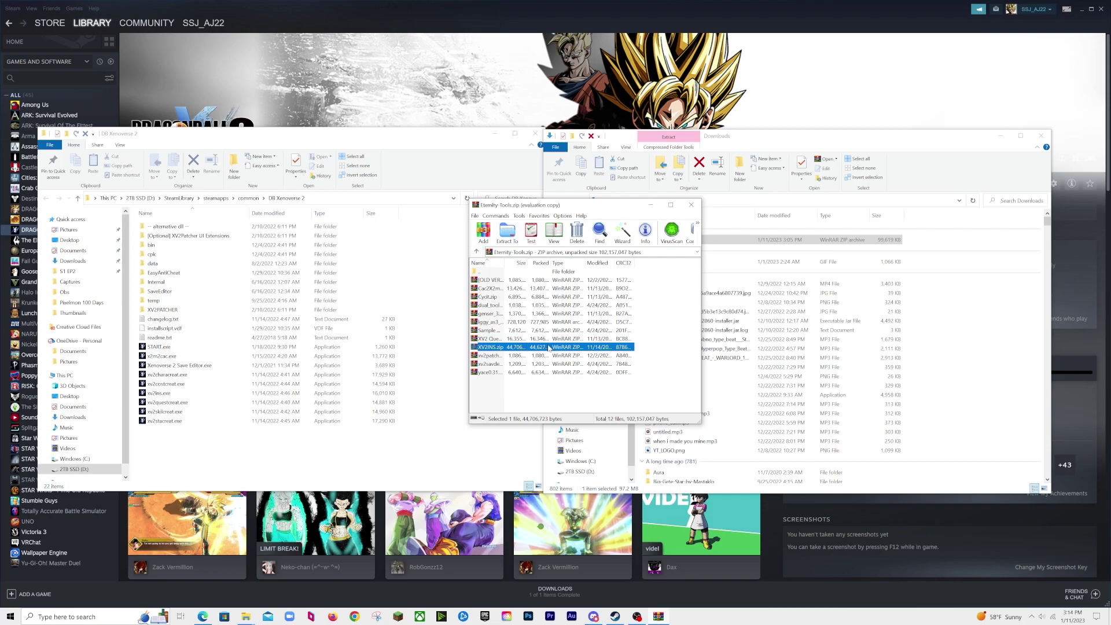
double_click(549, 348)
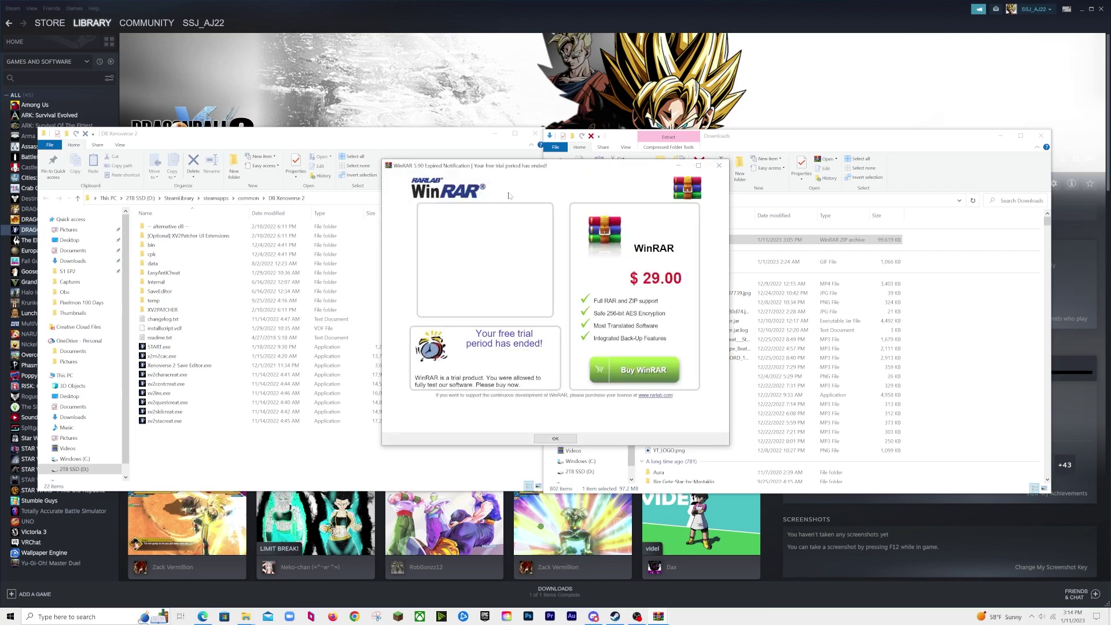
left_click(719, 166)
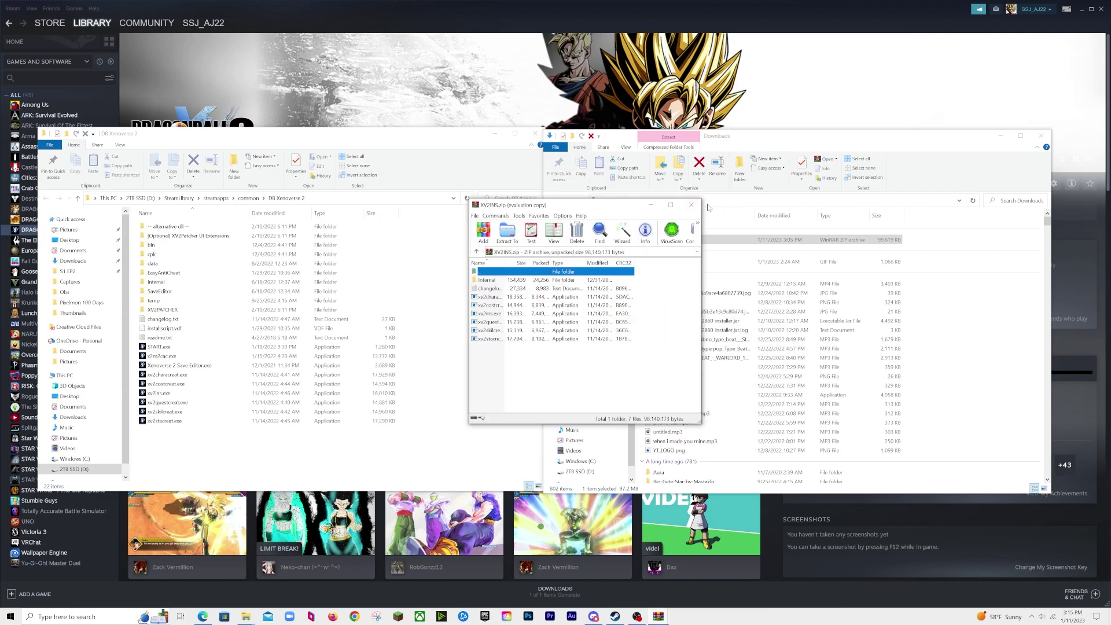
- Extract everything in XV2INS.zip into the DB Xenoverse 2 folder, replacing the existing files, and close that archive
key("ctrl+a")
left_click_drag(659, 294, 435, 271)
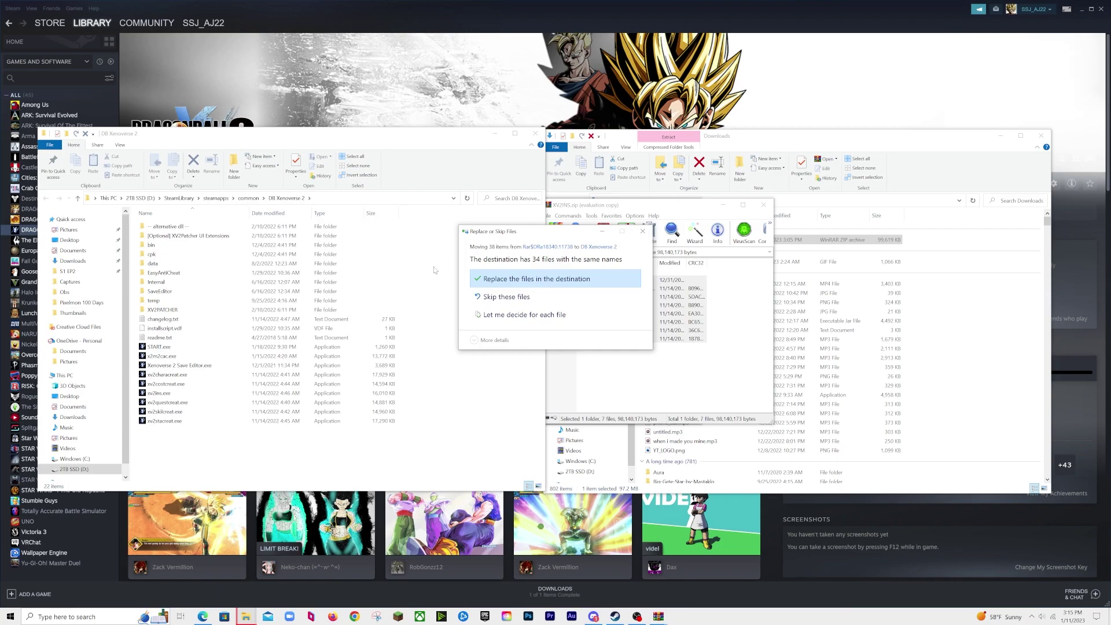
left_click(521, 279)
left_click_drag(666, 204, 812, 202)
left_click(910, 202)
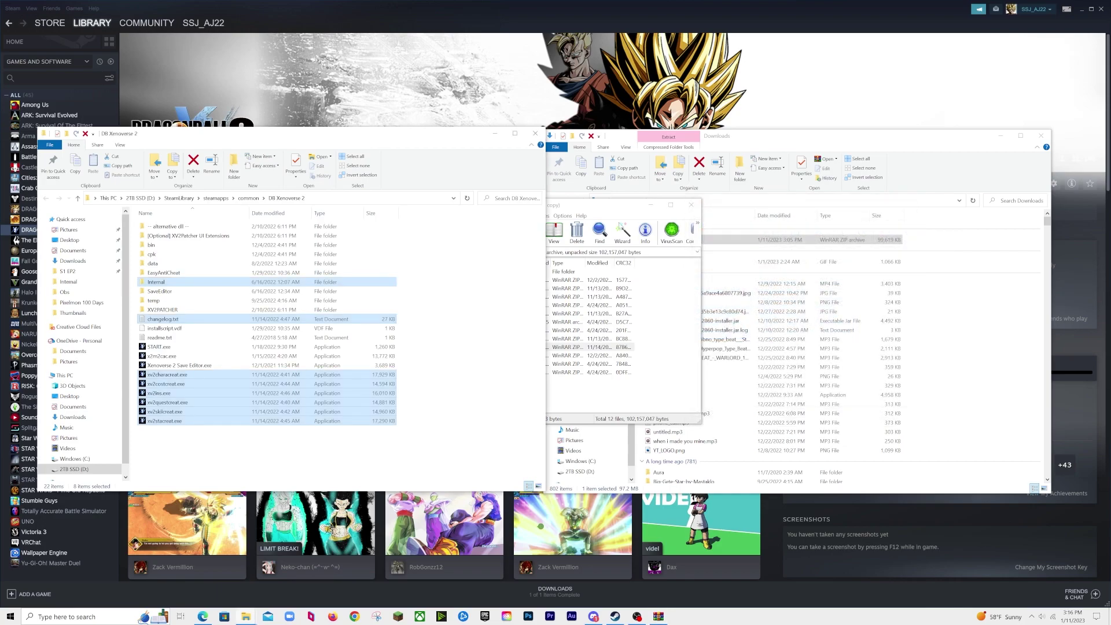
- Extract everything in xv2patcher_3.91.zip from Eternity-Tools.zip into the DB Xenoverse 2 folder, replacing existing files, and close both archives
left_click_drag(599, 205, 698, 207)
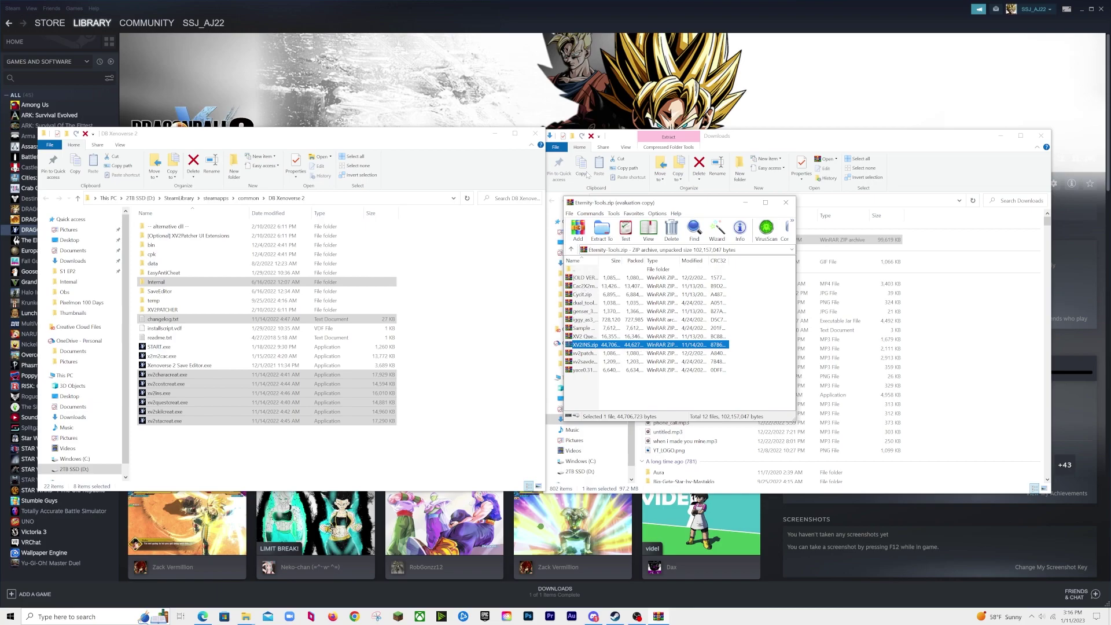
left_click(653, 353)
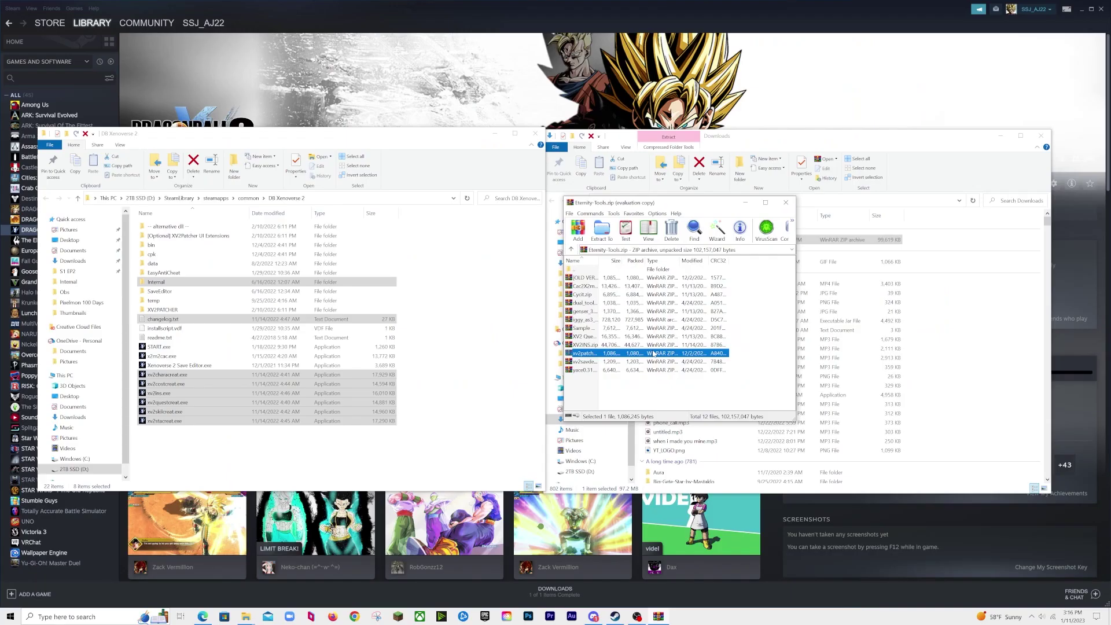
double_click(654, 353)
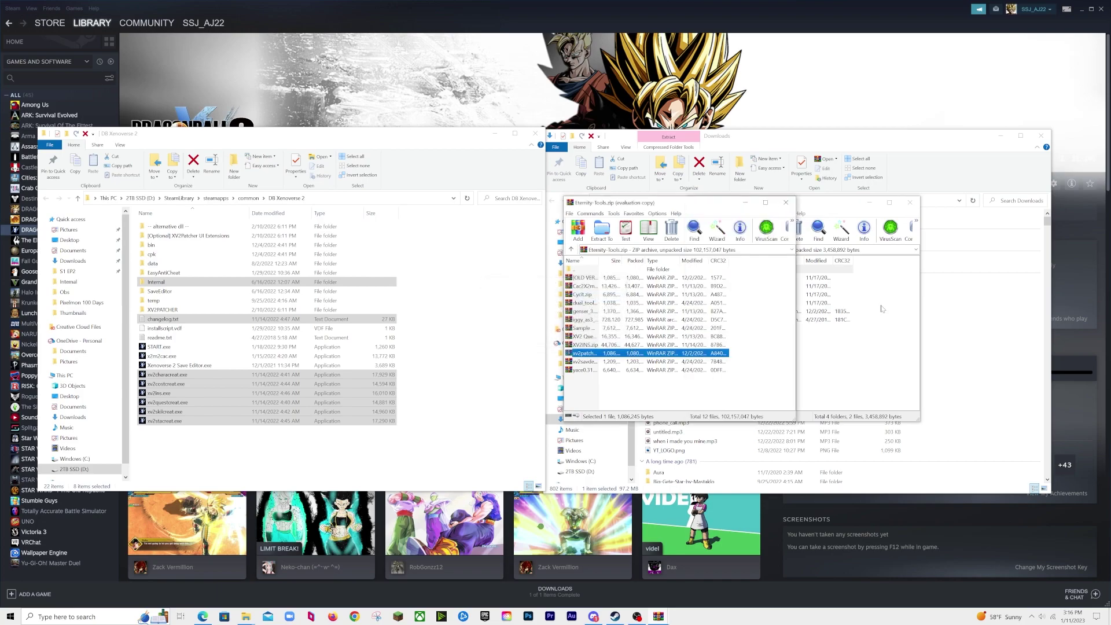
left_click_drag(734, 357, 733, 284)
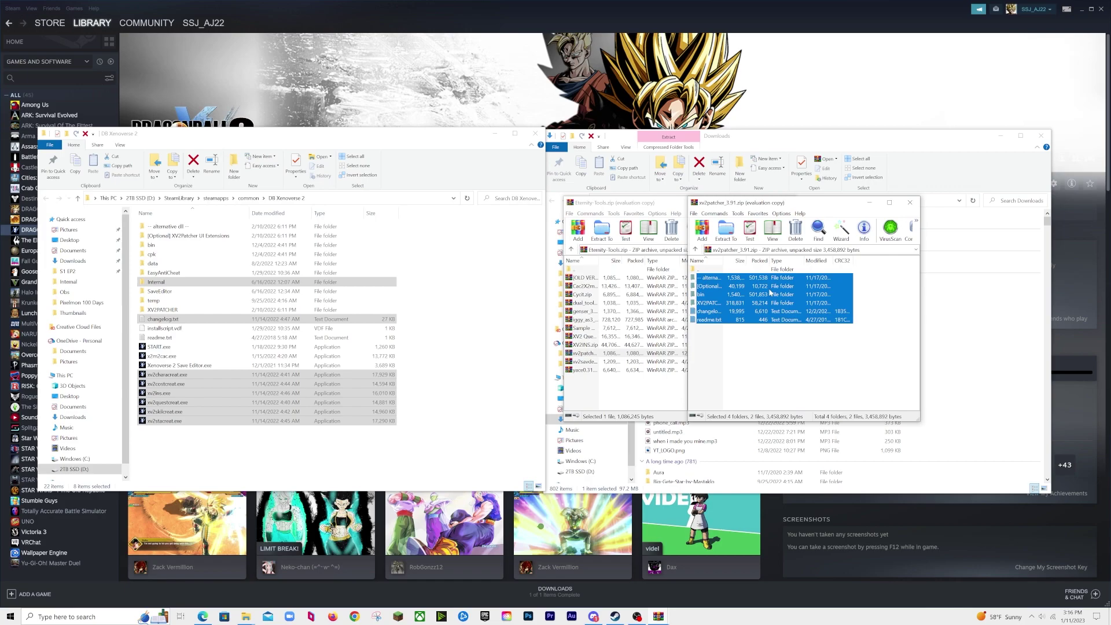
left_click_drag(770, 292, 463, 281)
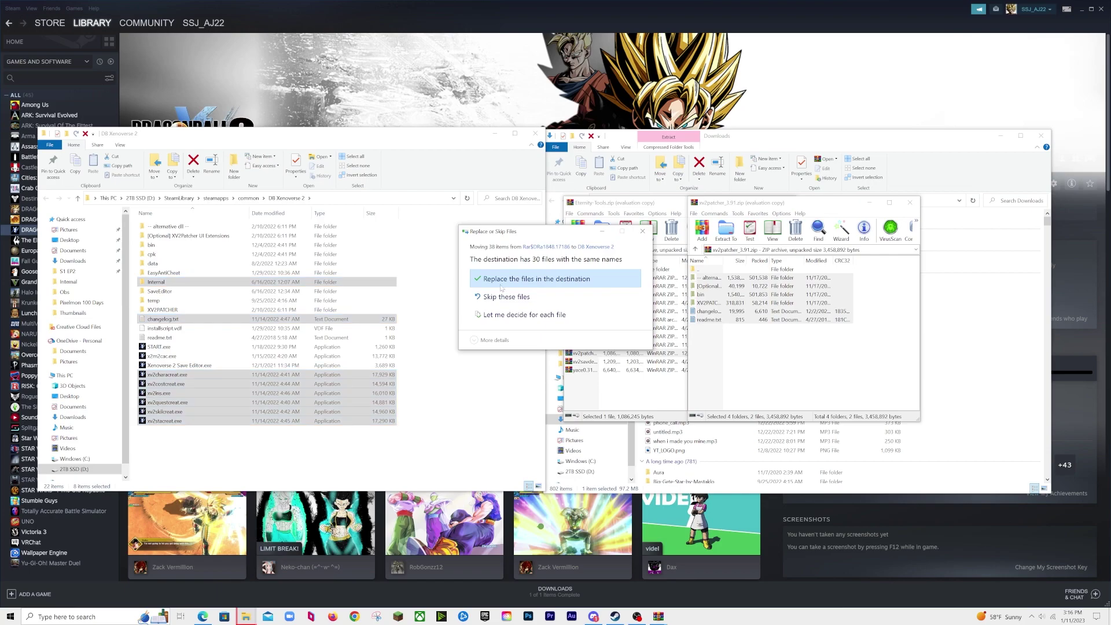
left_click(544, 280)
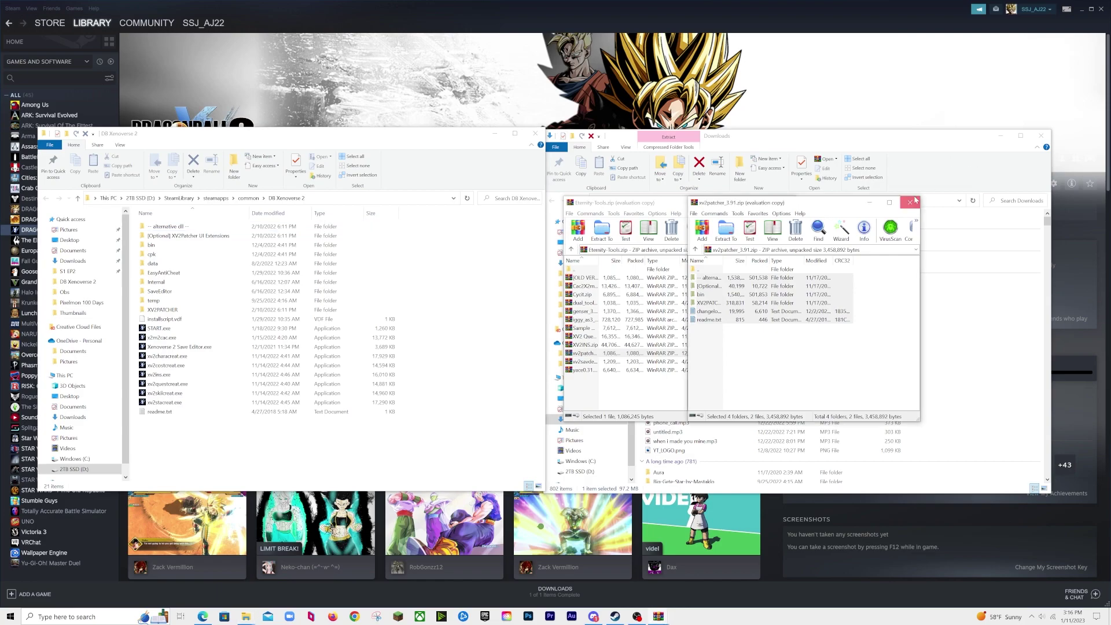
left_click(915, 200)
left_click(787, 202)
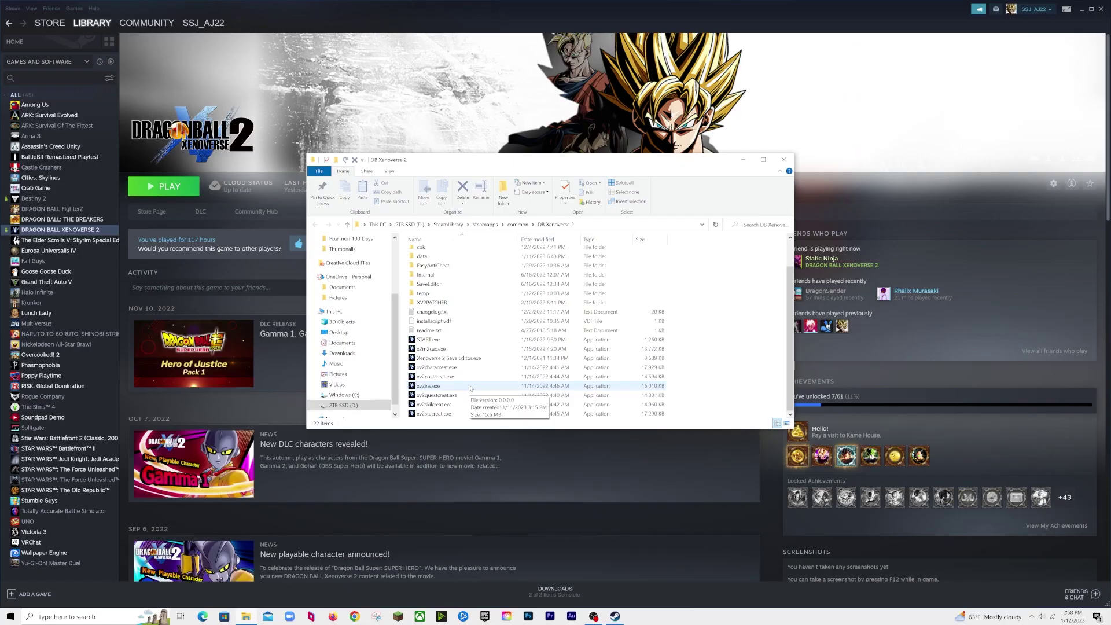
- Run xv2ins.exe from the DB Xenoverse 2 folder to check the XV2 Mods Installer, and close it
double_click(492, 354)
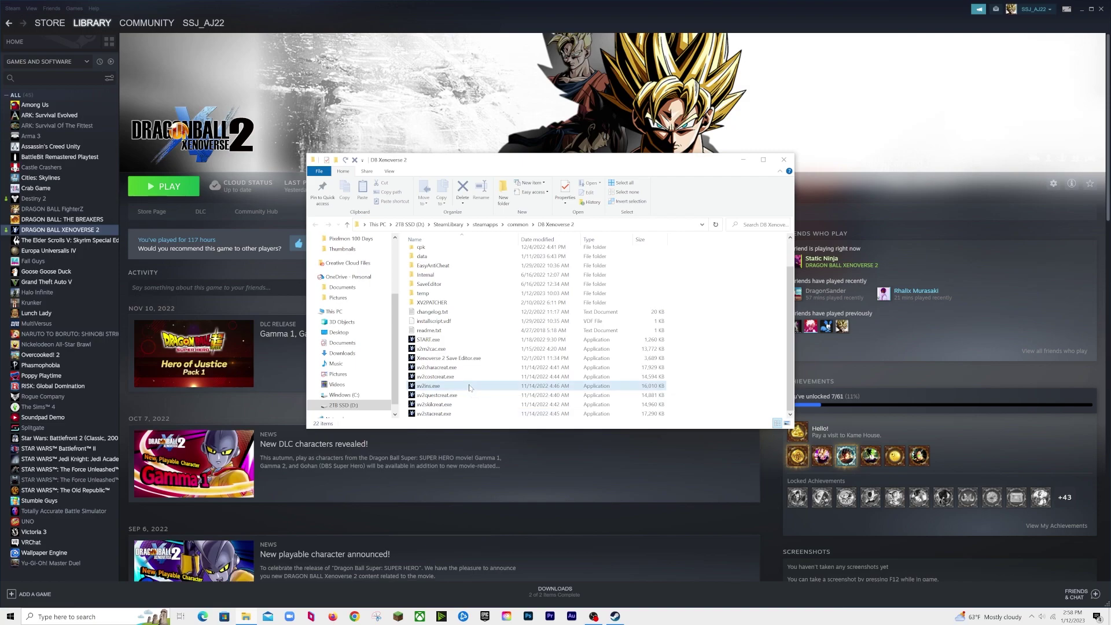
left_click_drag(540, 225, 633, 182)
left_click(782, 173)
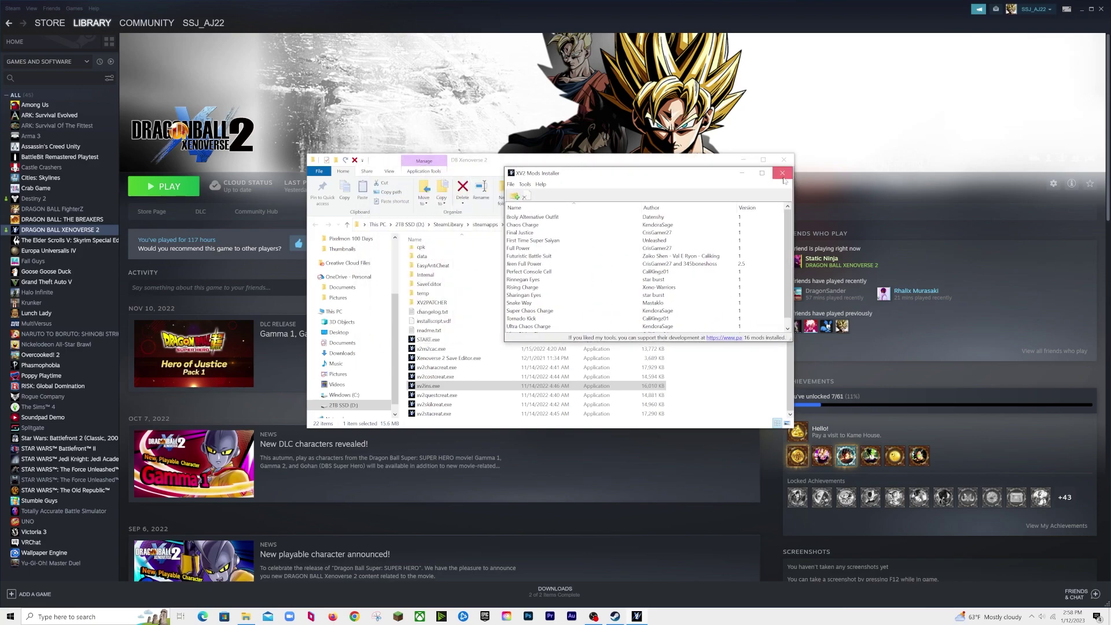
- Browse the 2TB SSD (D:) drive through SteamLibrary, steamapps and common to locate the DB Xenoverse 2 folder
left_click(351, 393)
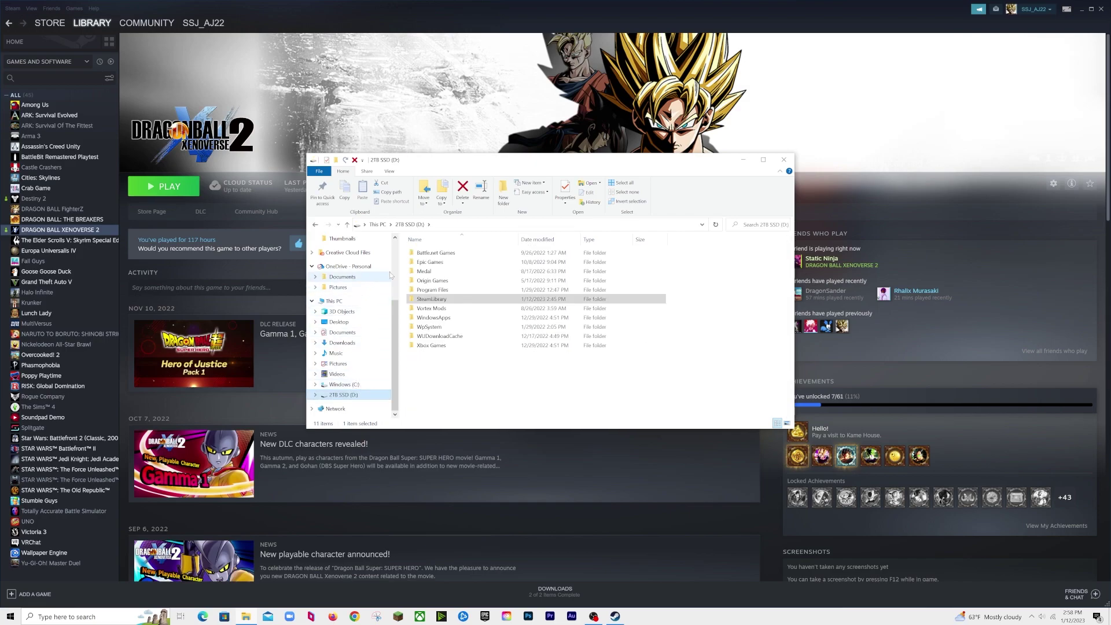
left_click(445, 300)
double_click(445, 300)
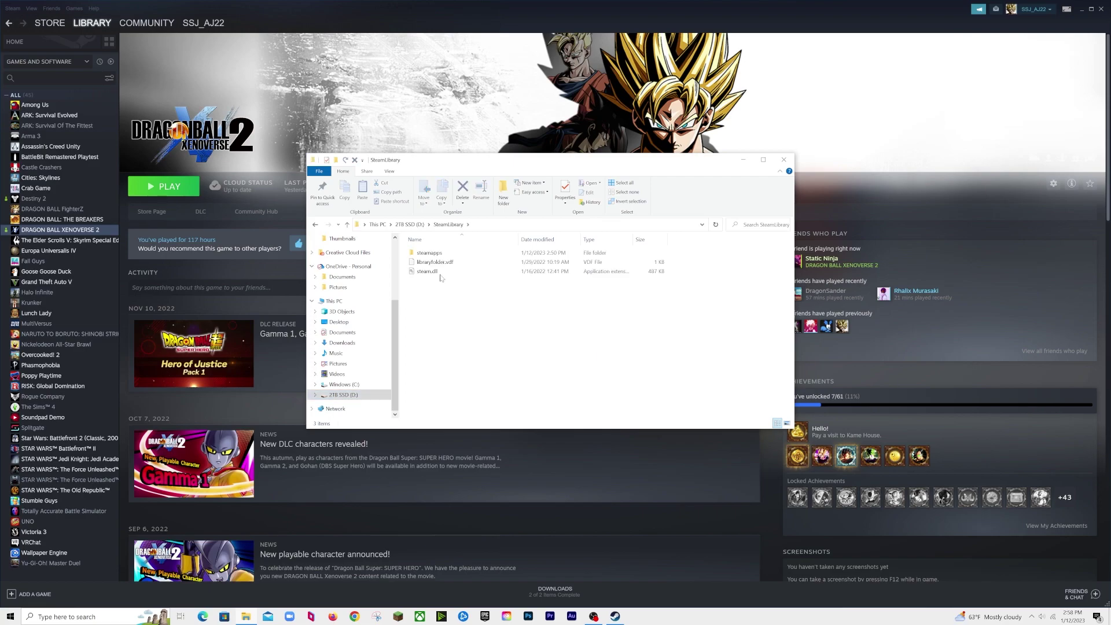
double_click(453, 253)
double_click(454, 253)
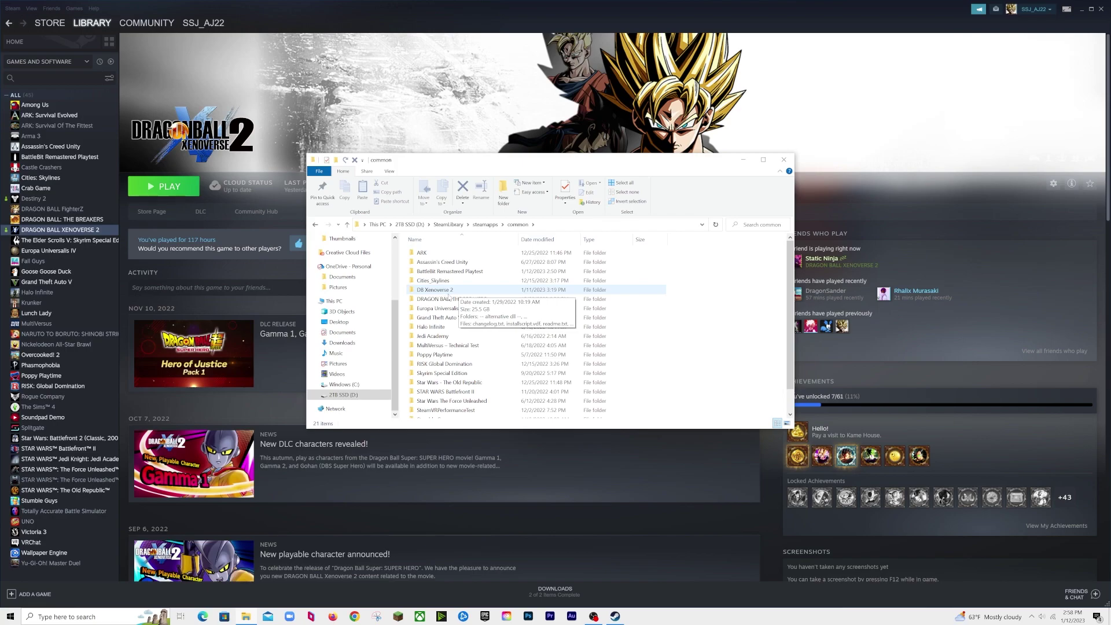
left_click(469, 292)
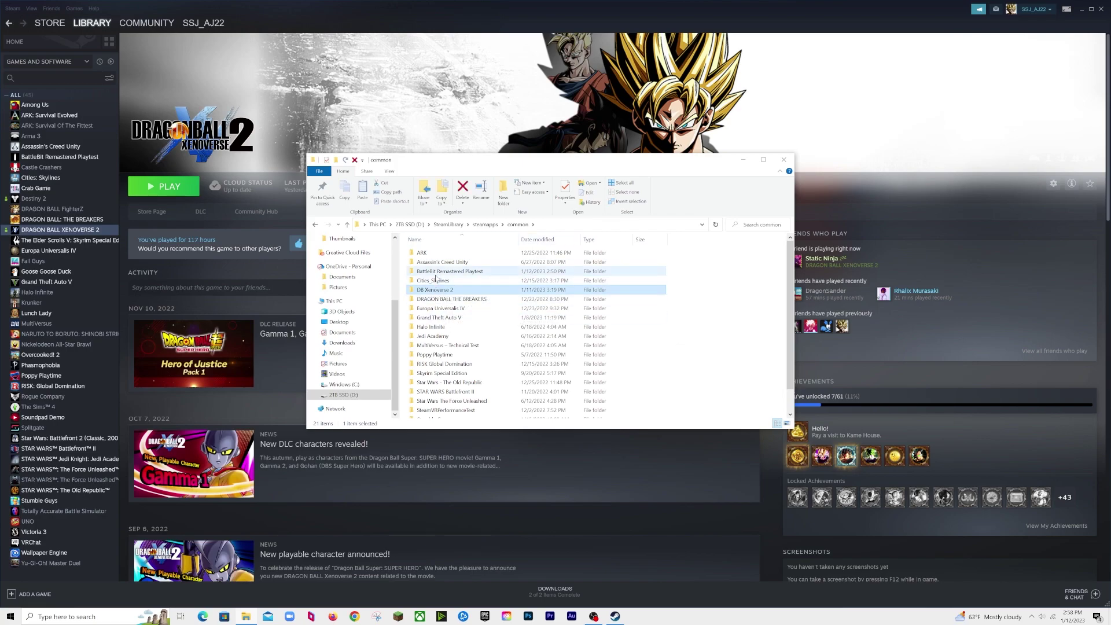
- Return to the DB Xenoverse 2 folder, install the Big Gete Star .x2m mod with XV2 Mods Installer, and close the installer
left_click(315, 225)
left_click(315, 225)
left_click(315, 225)
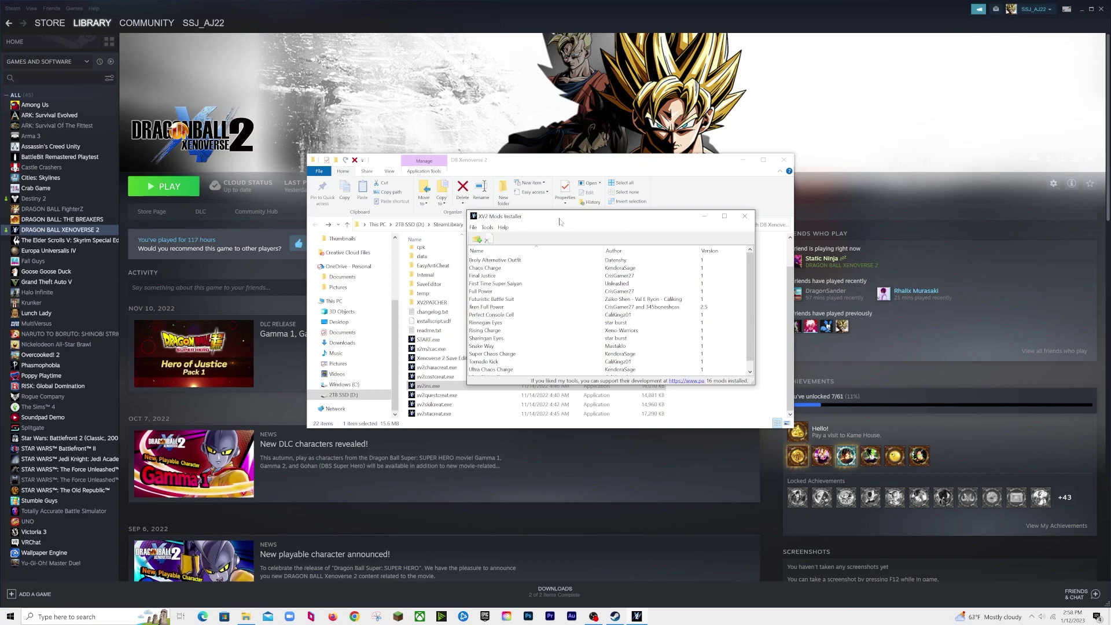
left_click(480, 246)
left_click(647, 288)
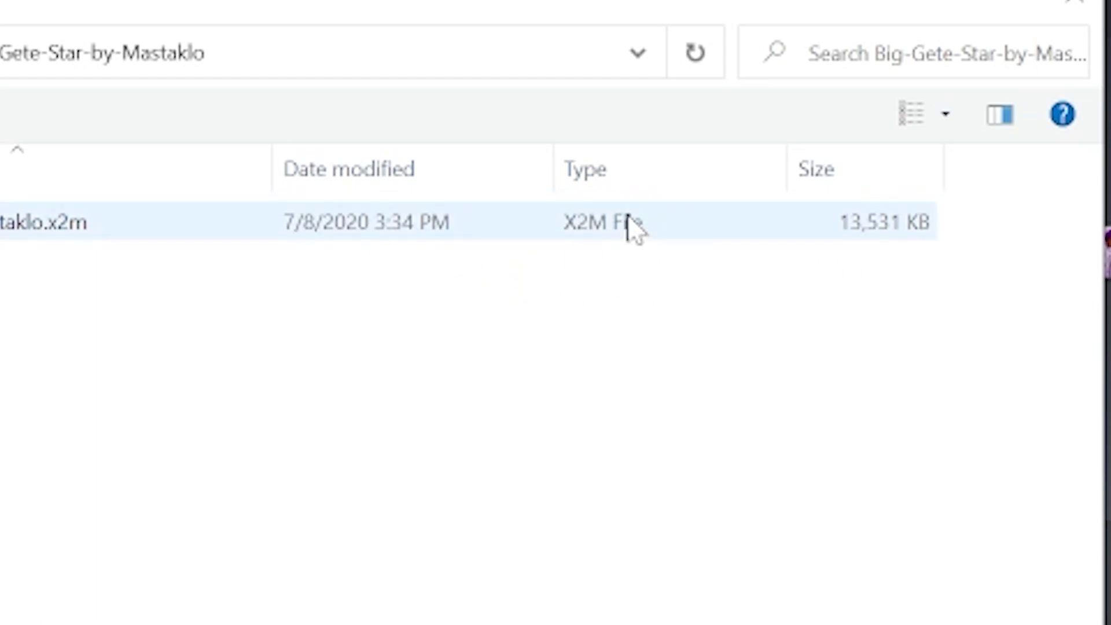
left_click(706, 221)
double_click(301, 224)
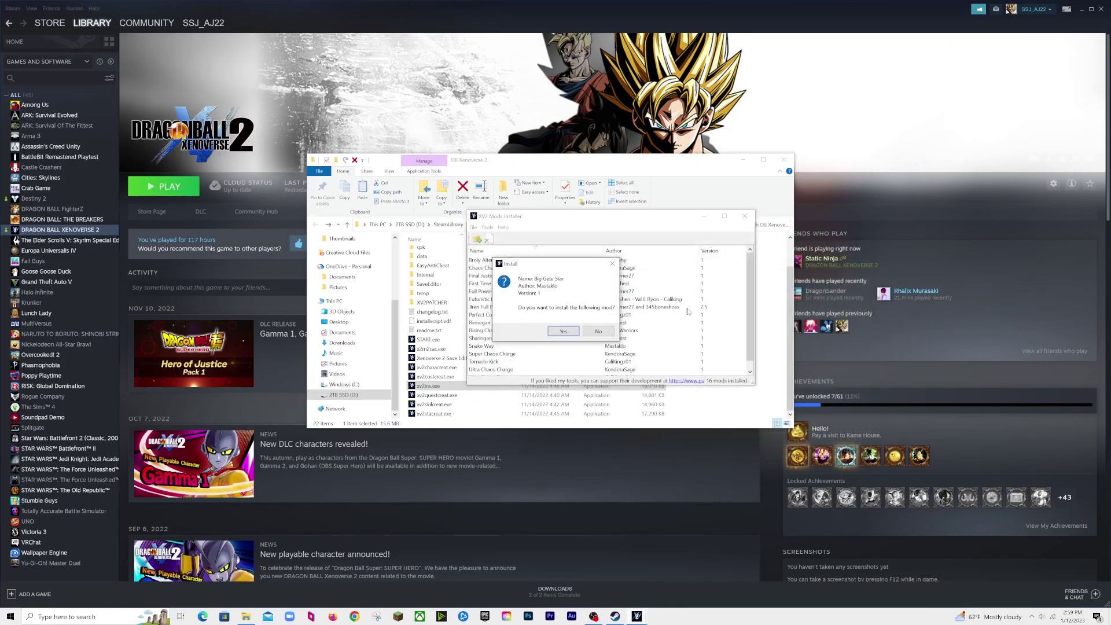
left_click(564, 332)
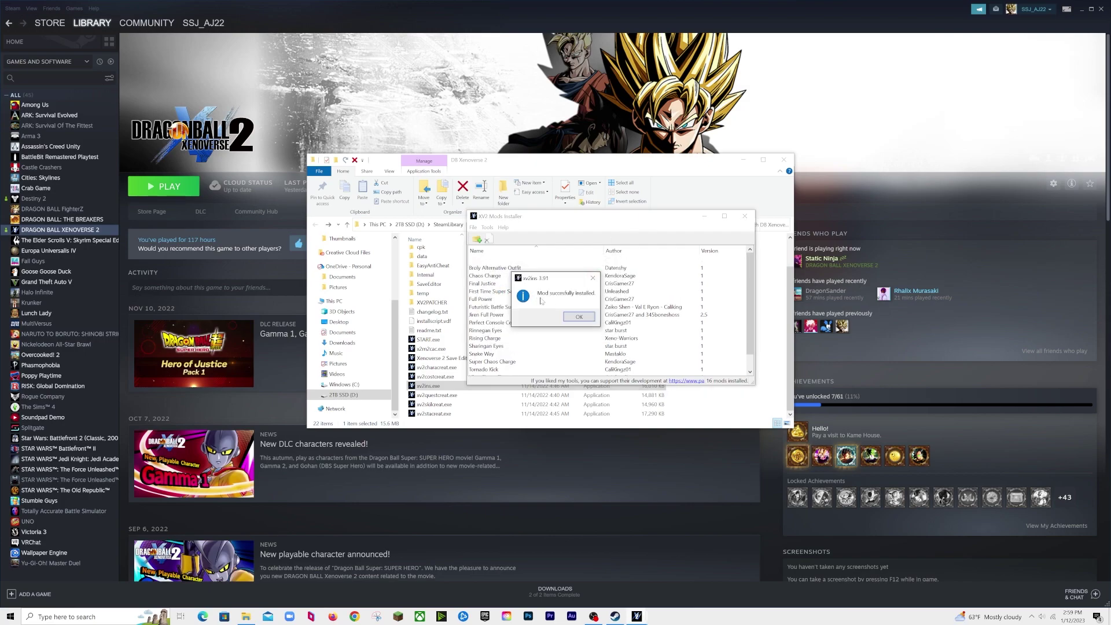
left_click(586, 320)
left_click(744, 216)
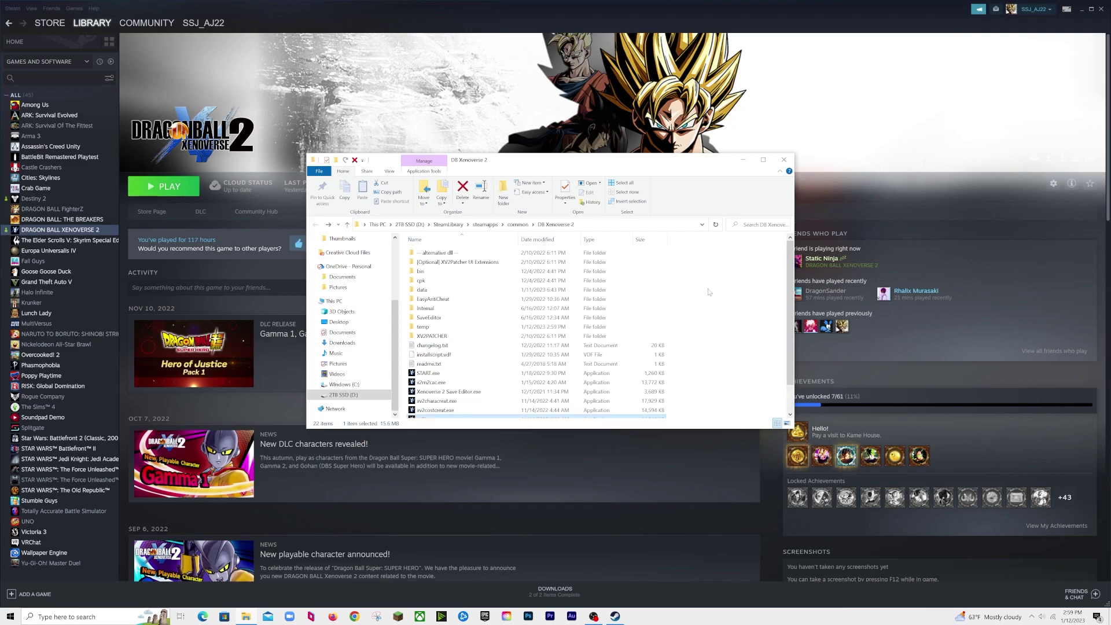
- Open the bin folder inside DB Xenoverse 2 and launch the game from DBXV2.exe
left_click_drag(590, 167, 548, 179)
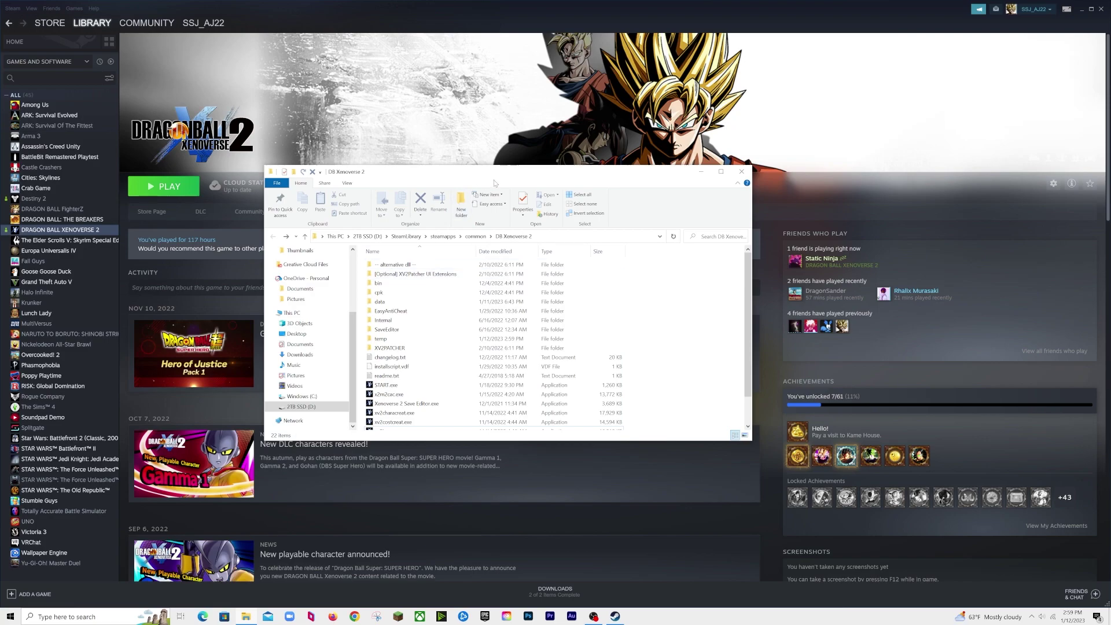
left_click_drag(495, 183, 375, 149)
scroll(440, 324, "down", 1)
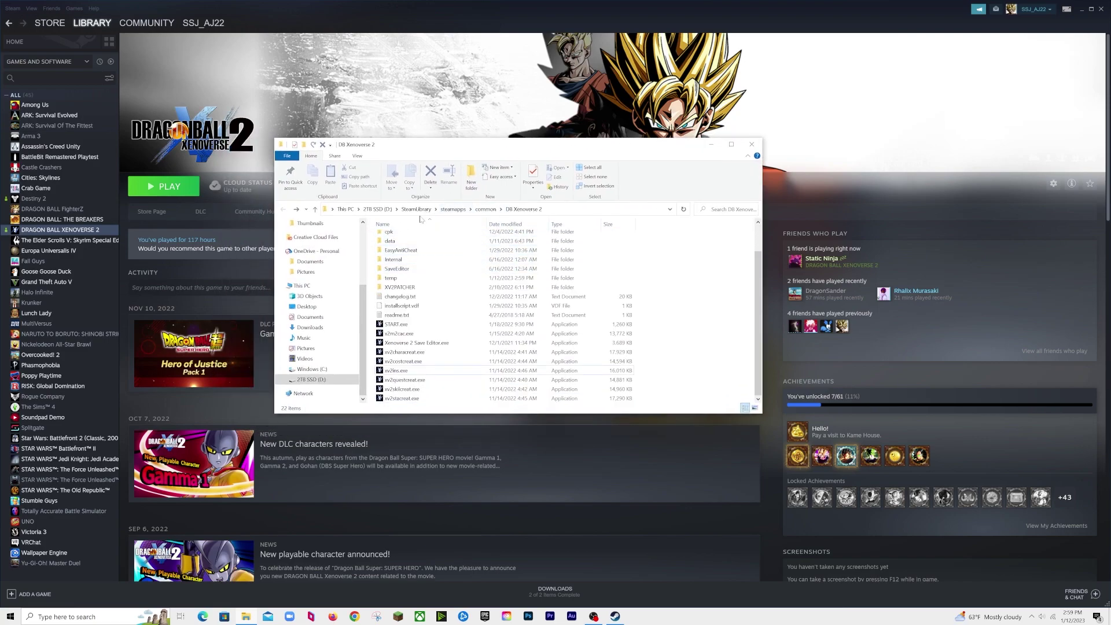
scroll(464, 249, "up", 1)
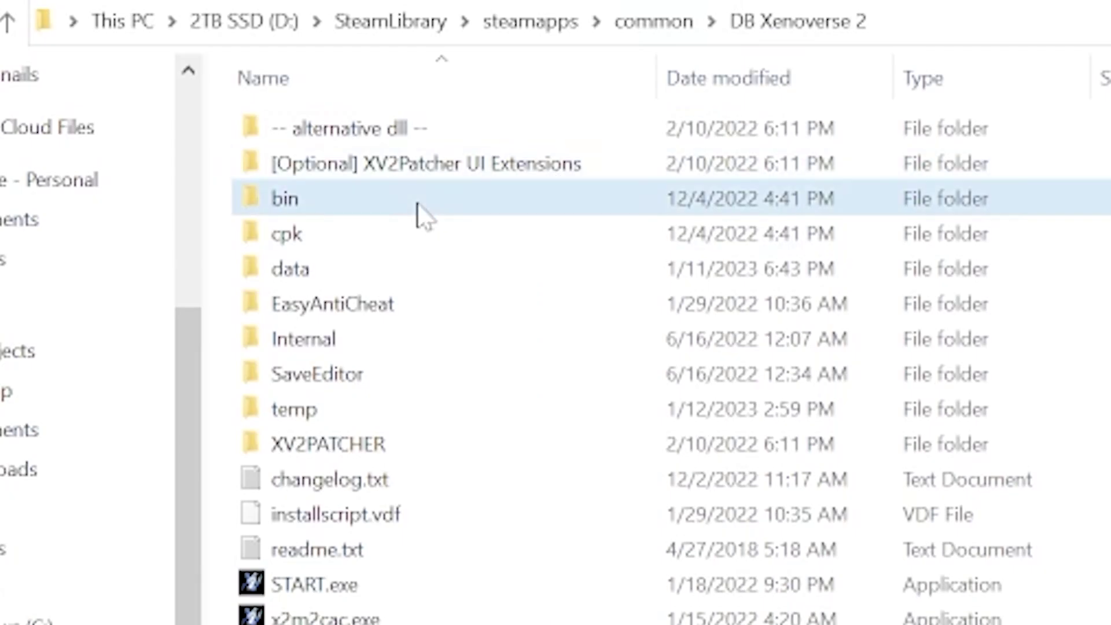
double_click(429, 250)
scroll(438, 307, "down", 1)
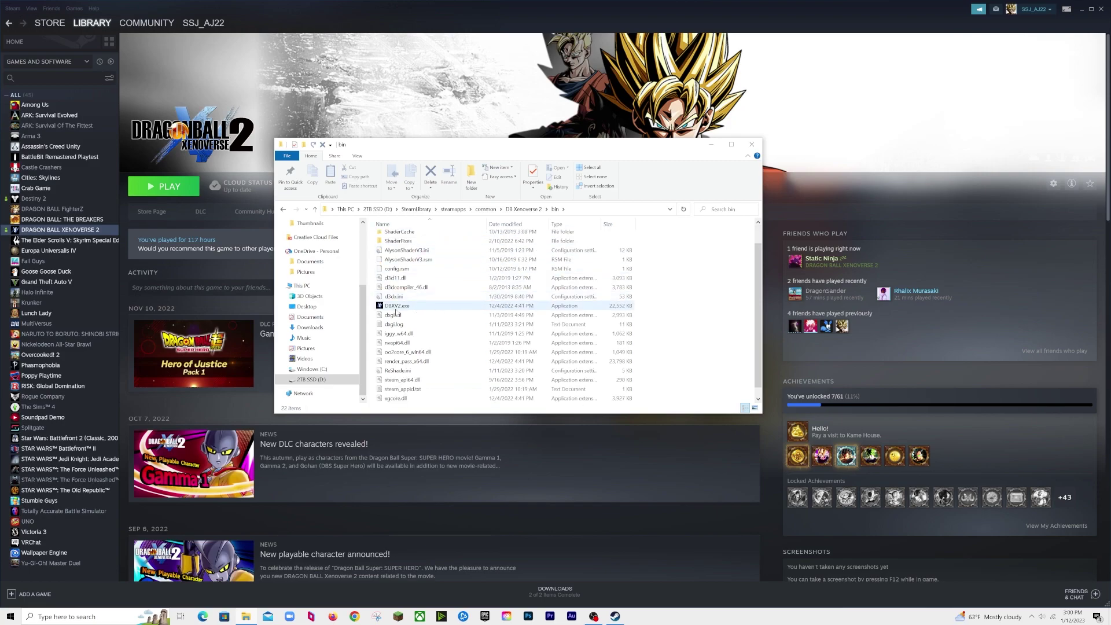
mouse_move(437, 307)
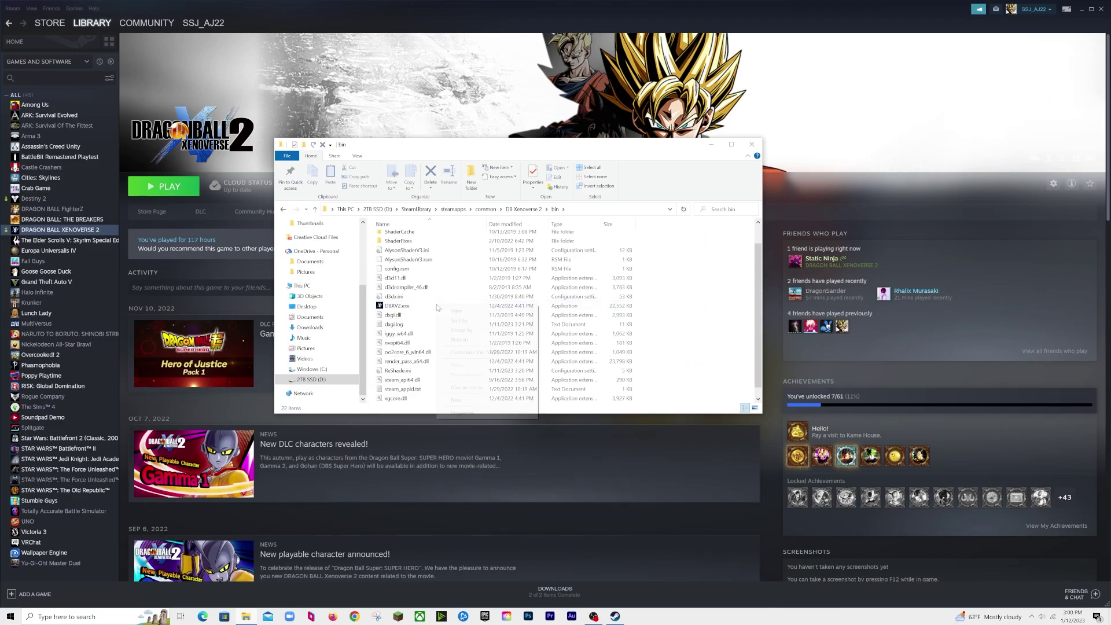
right_click(438, 307)
left_click(431, 306)
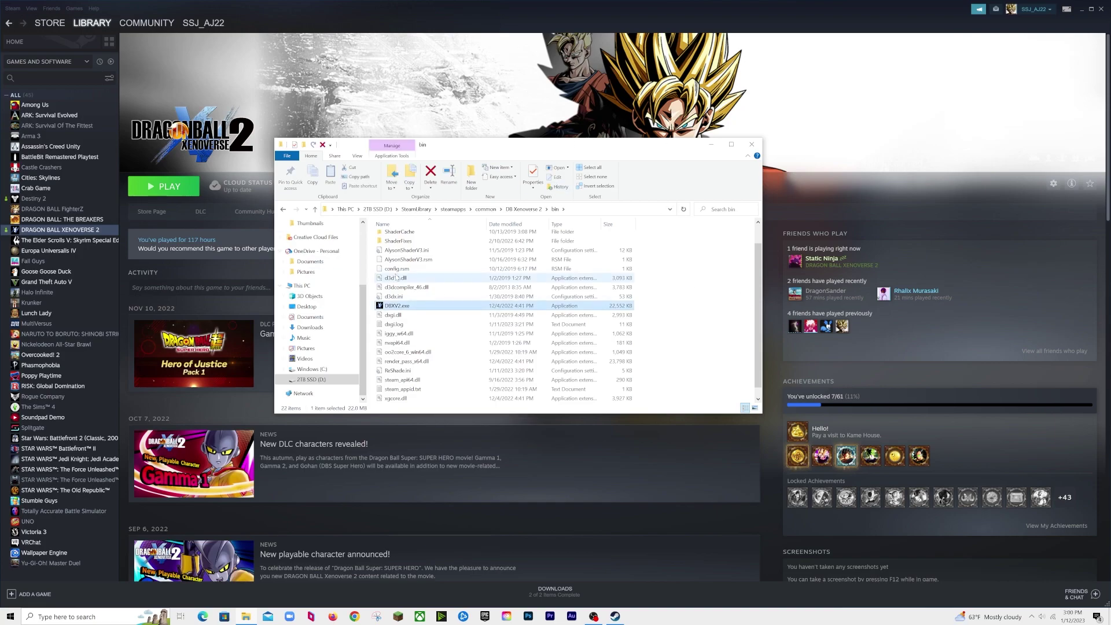
double_click(405, 306)
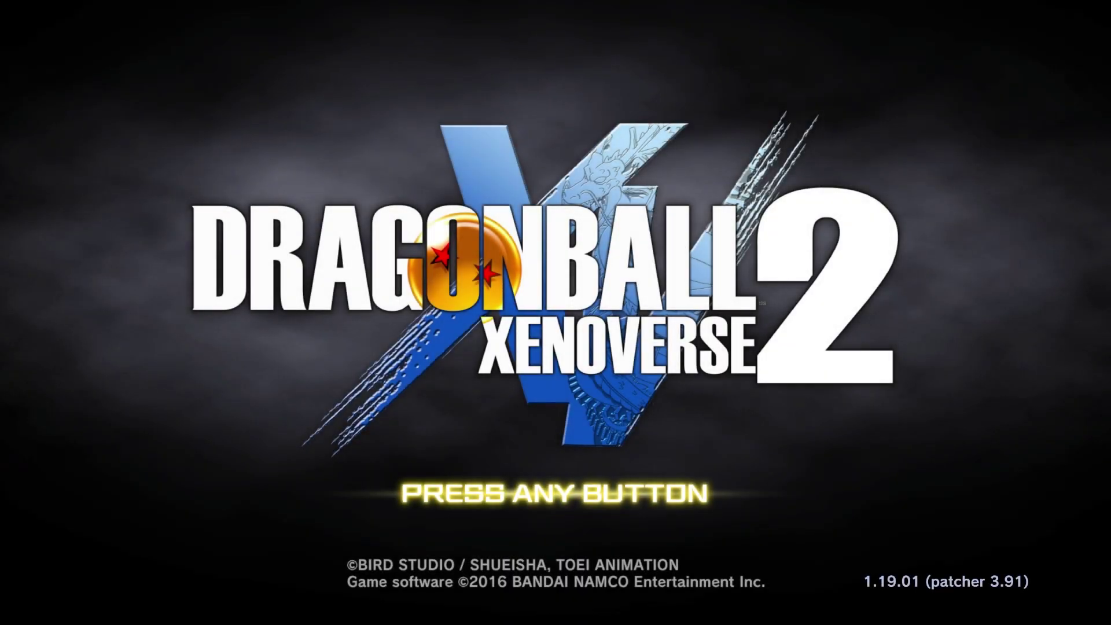
- Pass the game's title screen and highlight START GAME in the main menu
key("Return")
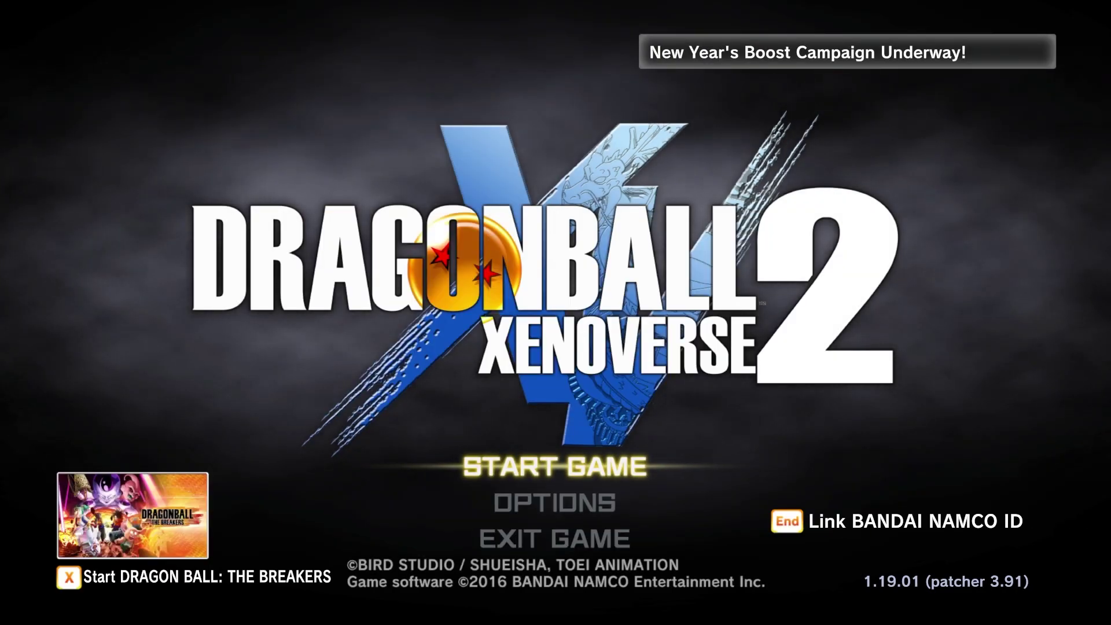
key("Down")
key("Up")
key("Down")
key("Up")
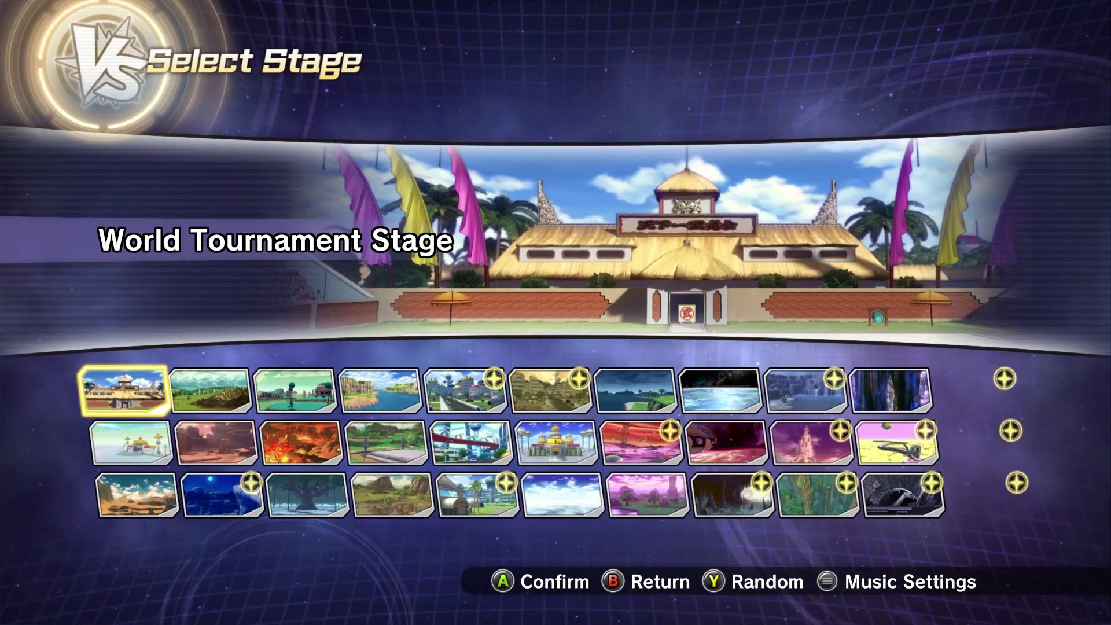
- Move through the Select Stage grid to the modded Snake Way stage to check the installed stages
key("Right")
key("Right")
key("Right")
key("Right")
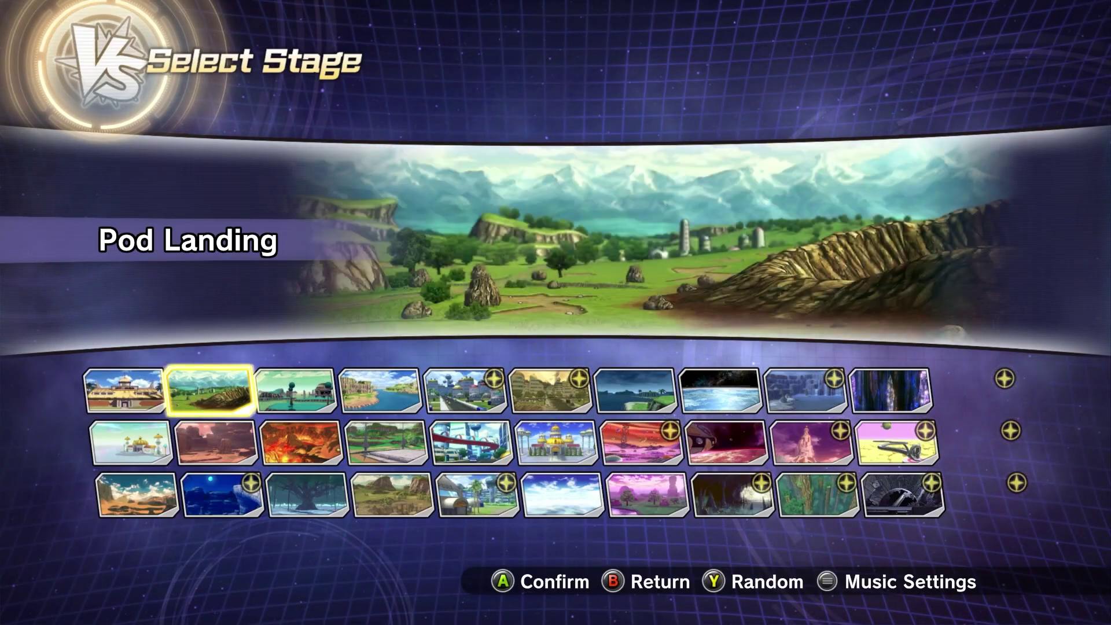
key("Right")
key("Right")
key("Right")
key("Right")
key("Right")
key("Down")
key("Down")
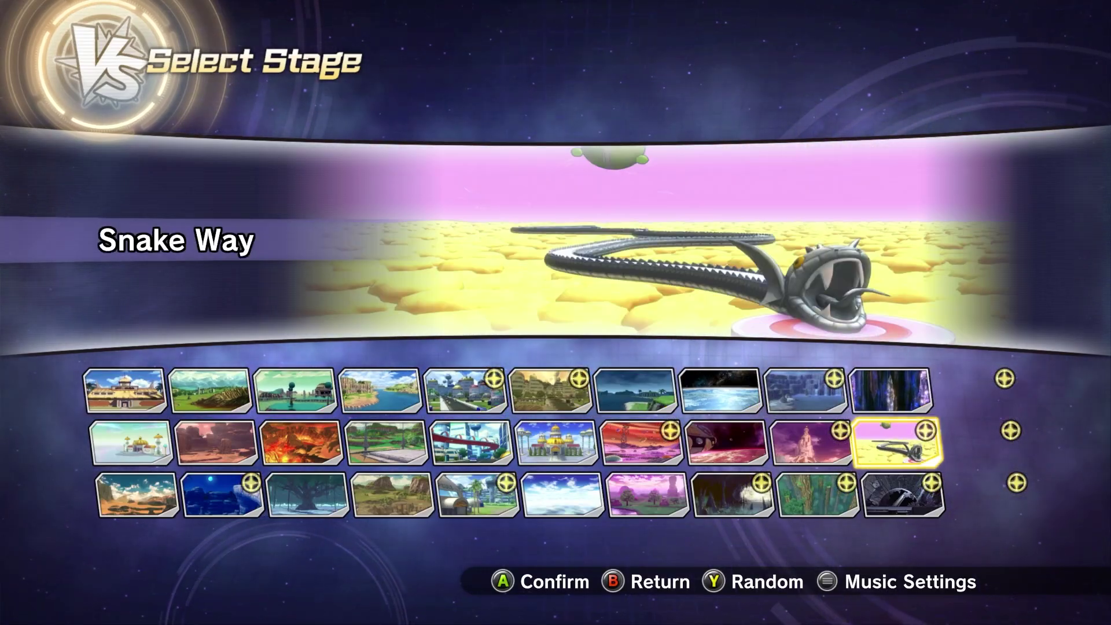